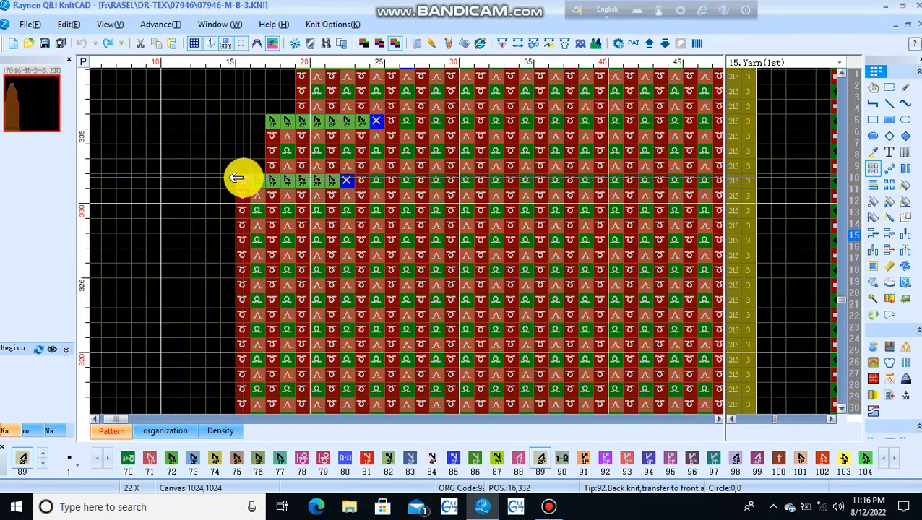
# Draw code 92 and code 89 on the first two cells of the left decrease at row 332 and repeat the pair up to the blue cell
pyautogui.click(239, 180)
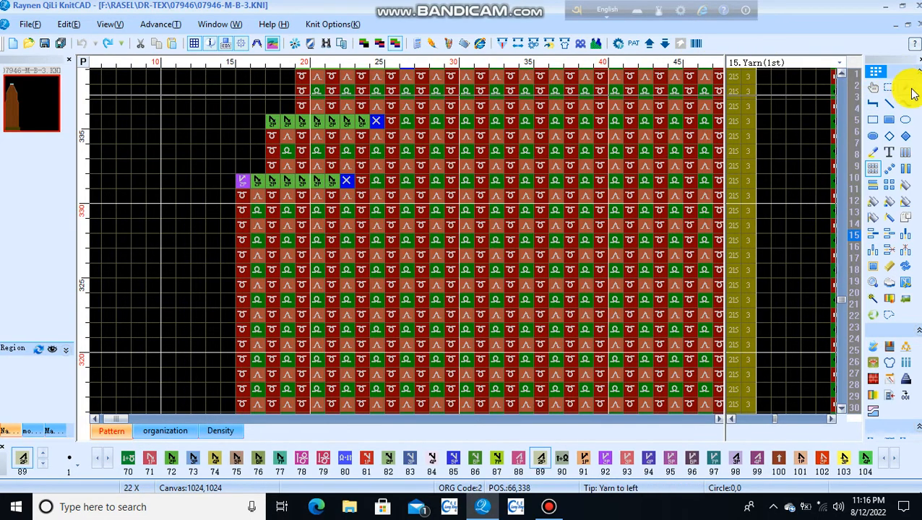
pyautogui.click(908, 88)
pyautogui.moveTo(305, 140)
pyautogui.mouseDown()
pyautogui.moveTo(243, 167)
pyautogui.moveTo(278, 173)
pyautogui.moveTo(255, 180)
pyautogui.mouseUp()
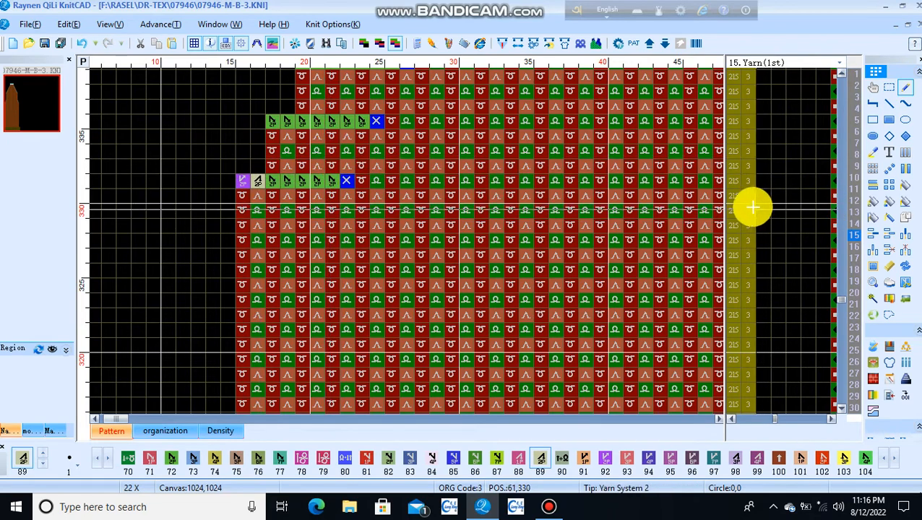
pyautogui.click(873, 172)
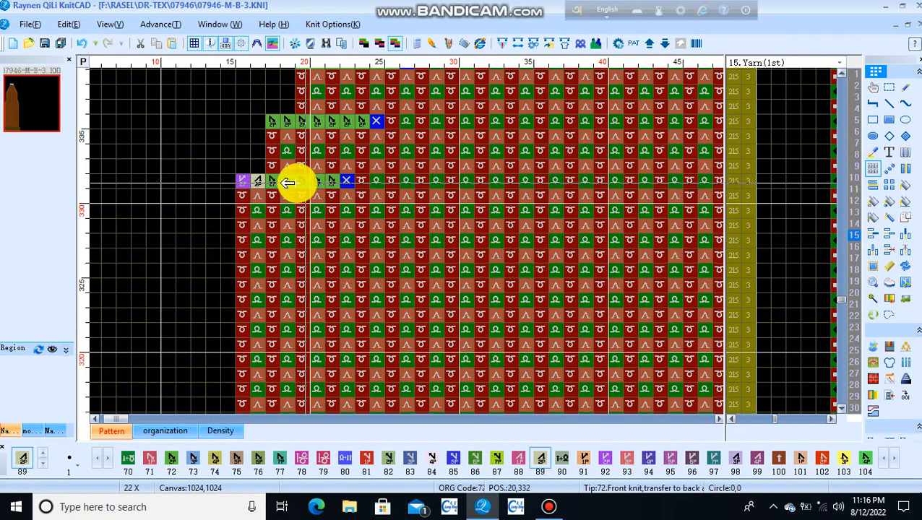
pyautogui.moveTo(240, 178); pyautogui.dragTo(319, 179)
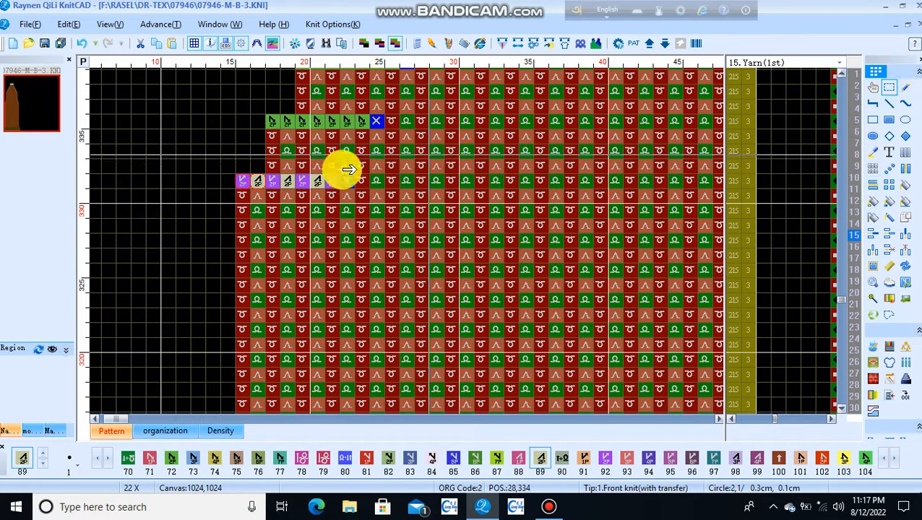
pyautogui.click(874, 170)
pyautogui.moveTo(181, 107); pyautogui.dragTo(228, 135)
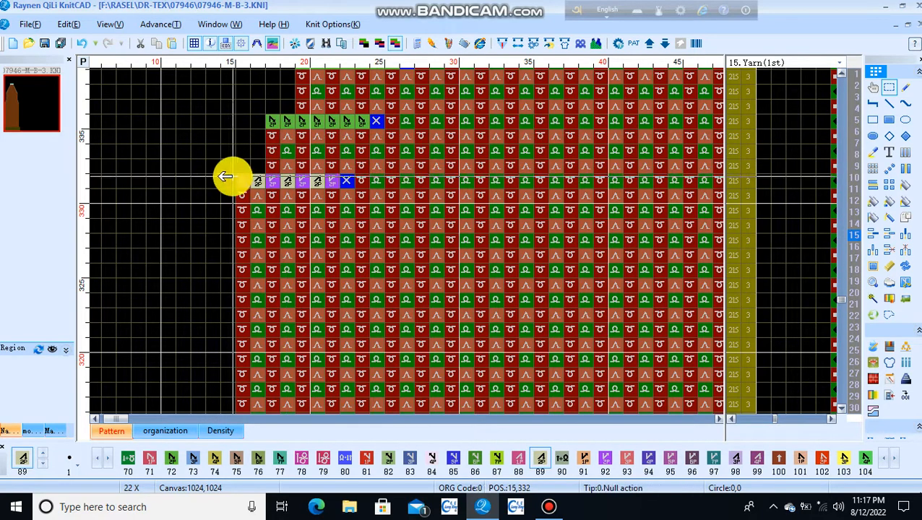
# Copy the alternating 92/89 band from row 332 onto the left decreases at rows 336, 340 and 346
pyautogui.moveTo(240, 179); pyautogui.dragTo(330, 117)
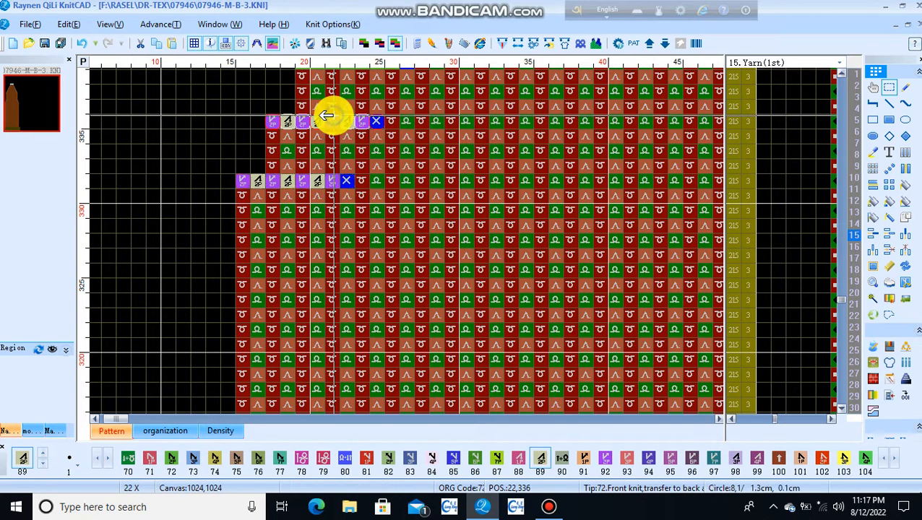
pyautogui.click(888, 171)
pyautogui.moveTo(329, 118); pyautogui.dragTo(366, 311)
pyautogui.scroll(-1, 369, 241)
pyautogui.moveTo(350, 279); pyautogui.dragTo(400, 239)
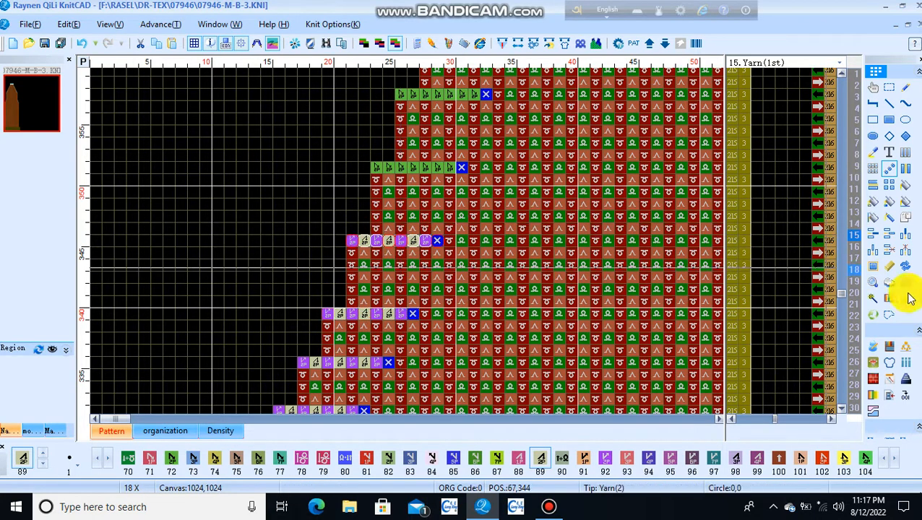
# Lower the system speaker volume
pyautogui.click(837, 509)
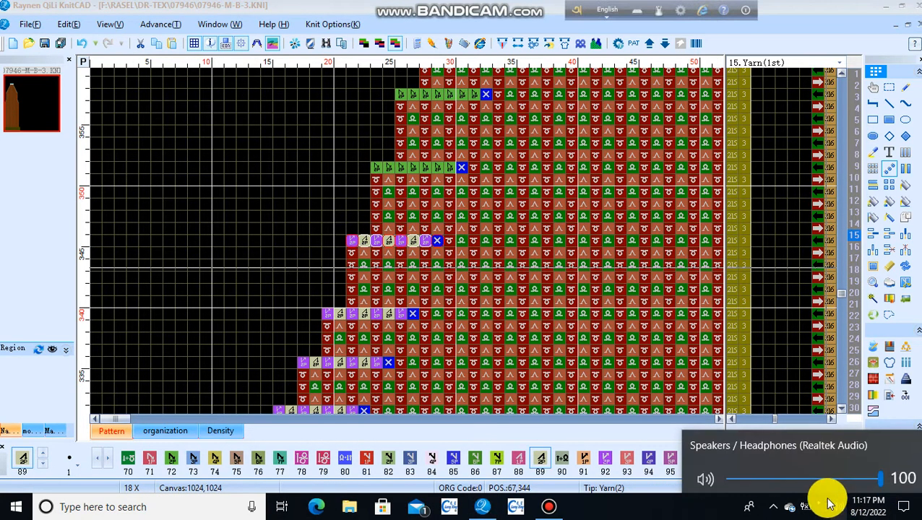
pyautogui.click(758, 474)
pyautogui.moveTo(757, 474); pyautogui.dragTo(745, 474)
# Copy the alternating 92/89 band onto the left decreases at rows 352, 358 and 364 with Multiple copy
pyautogui.click(411, 243)
pyautogui.moveTo(411, 242); pyautogui.dragTo(438, 113)
pyautogui.rightClick(433, 164)
pyautogui.click(418, 164)
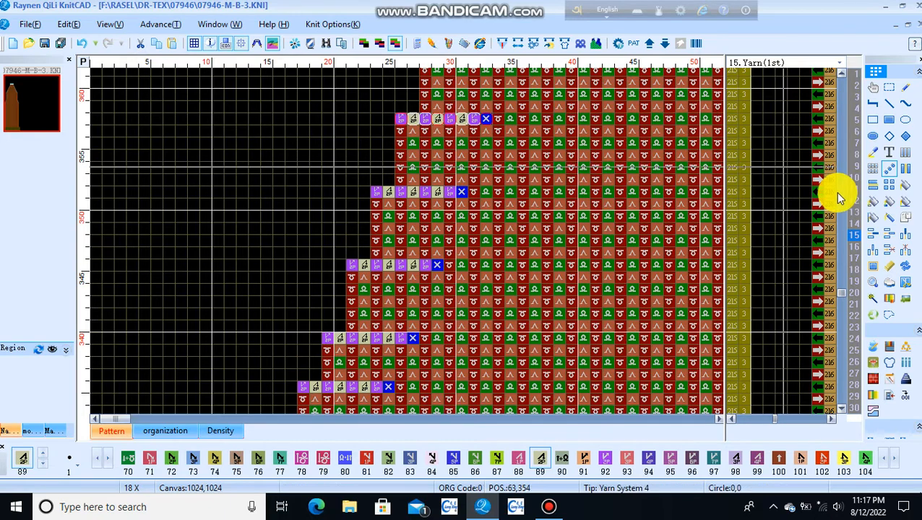
pyautogui.click(888, 171)
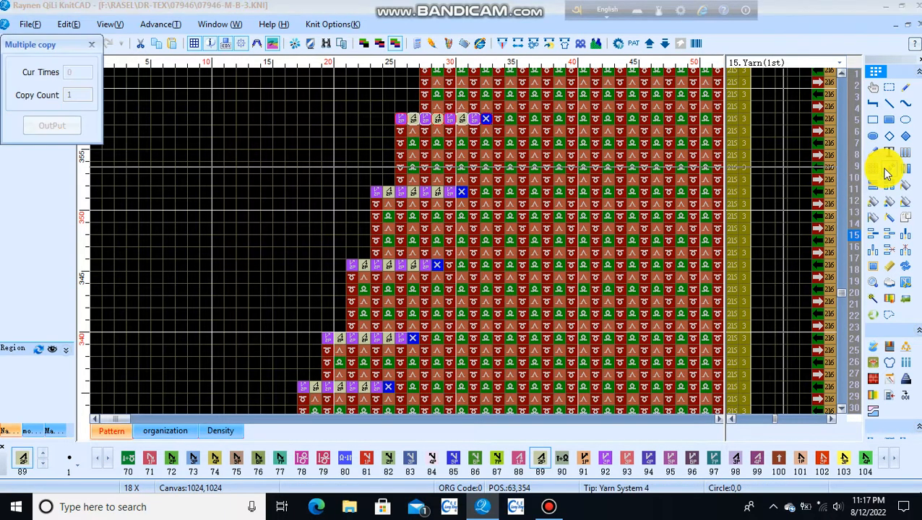
pyautogui.scroll(-3, 437, 119)
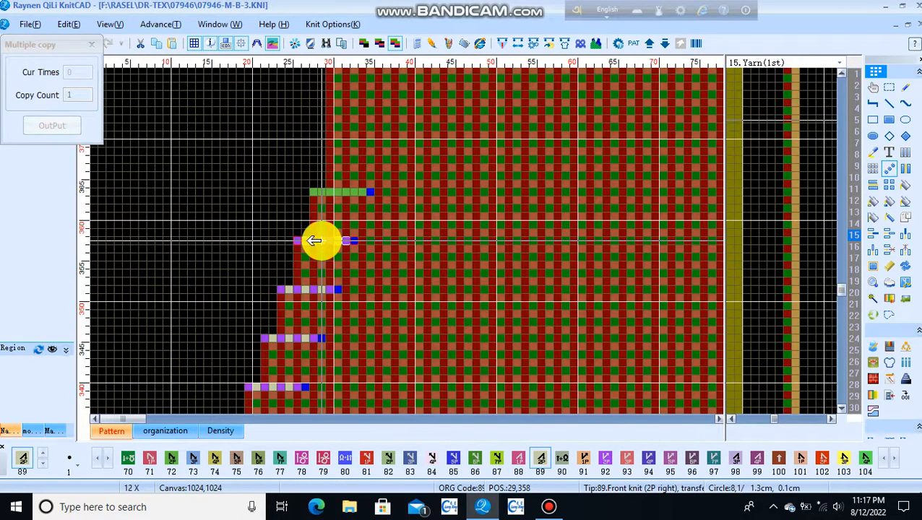
pyautogui.click(322, 238)
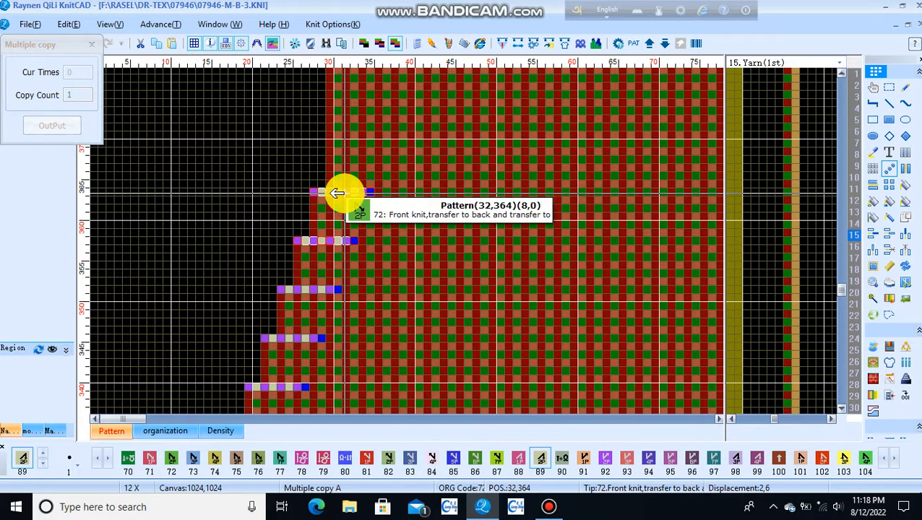
pyautogui.click(337, 193)
# Place a copy of the row 364 band on the left decrease at row 440, ending against its blue cell
pyautogui.scroll(-4, 109, 241)
pyautogui.scroll(4, 167, 241)
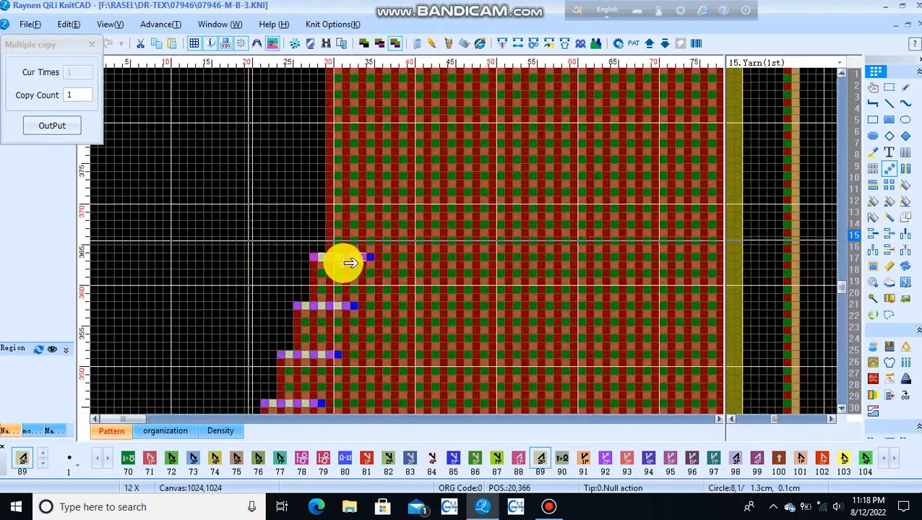
pyautogui.click(345, 256)
pyautogui.scroll(-2, 375, 144)
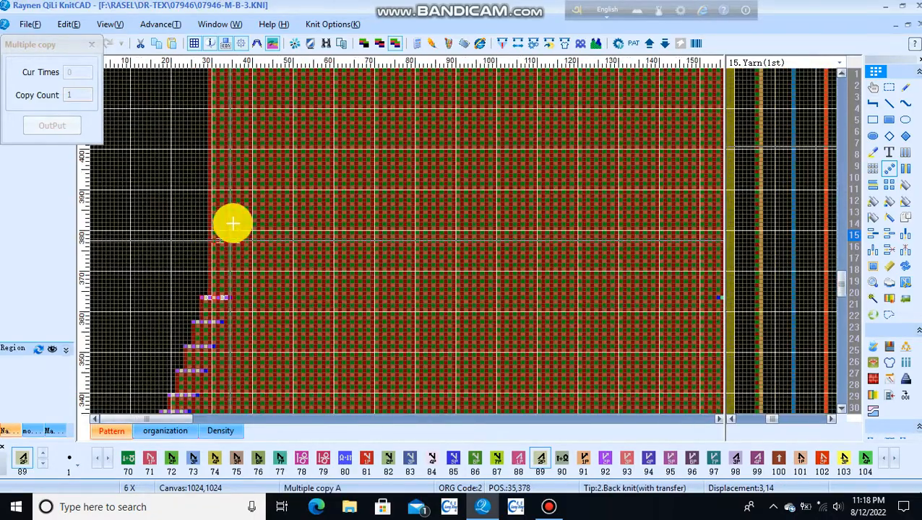
pyautogui.scroll(-2, 144, 159)
pyautogui.scroll(5, 305, 241)
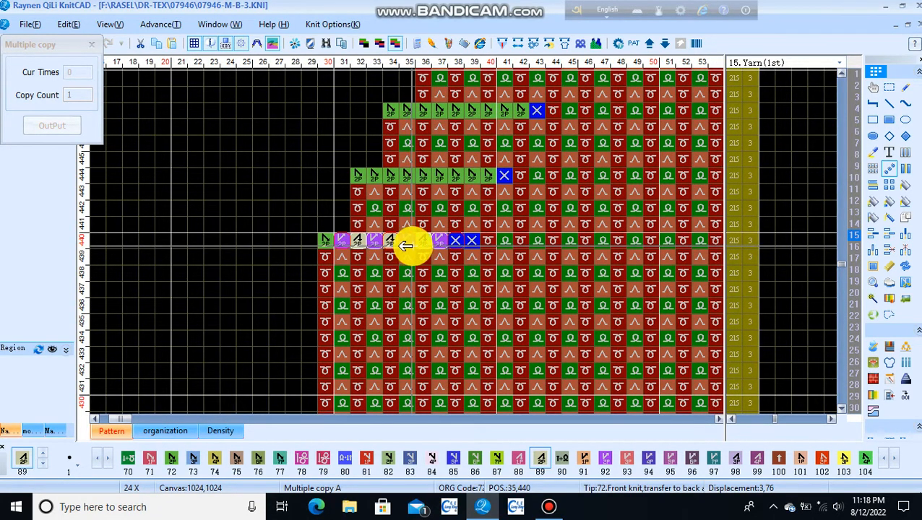
pyautogui.click(409, 246)
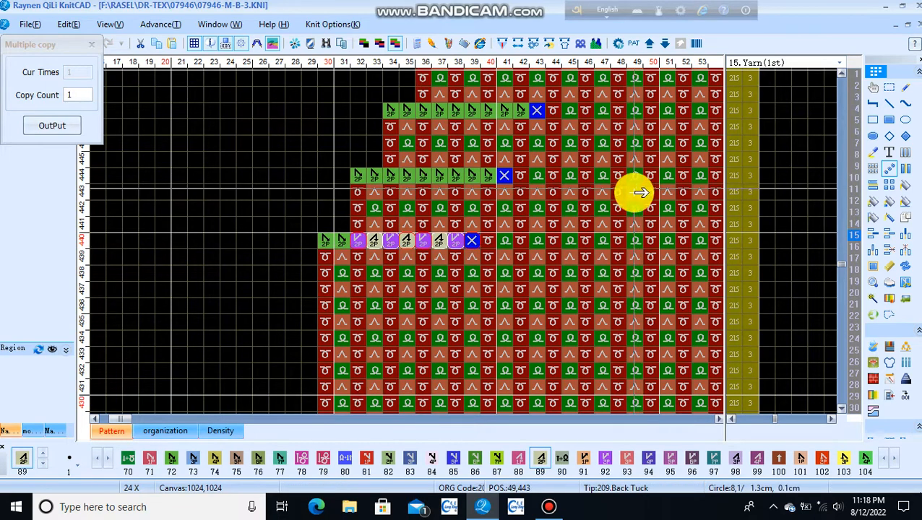
# Extend the alternating 92/89 pair over the two remaining code 72 cells at the left end of row 440
pyautogui.click(873, 169)
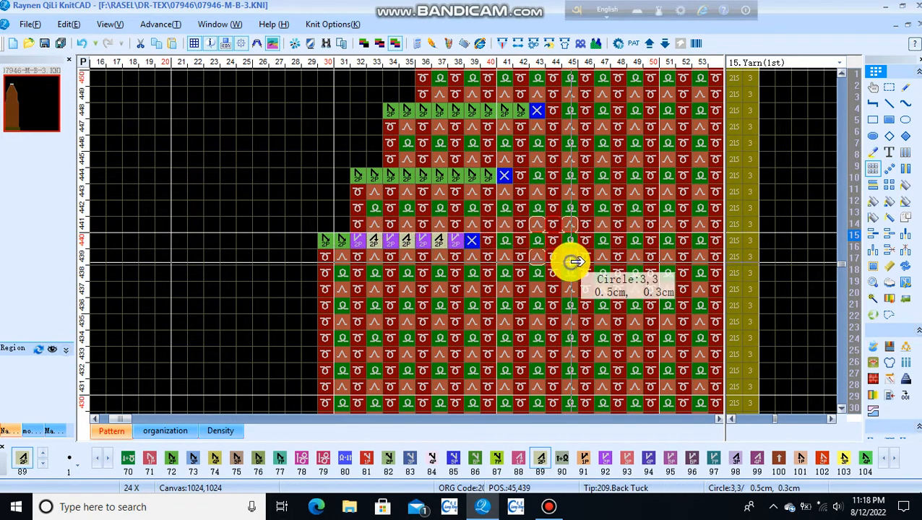
pyautogui.moveTo(366, 240); pyautogui.dragTo(325, 235)
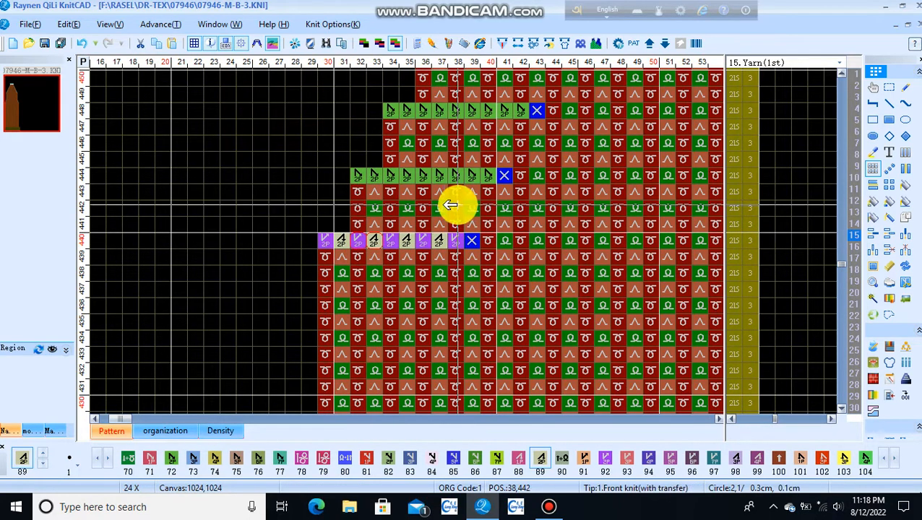
pyautogui.moveTo(457, 209); pyautogui.dragTo(509, 225)
pyautogui.rightClick(509, 226)
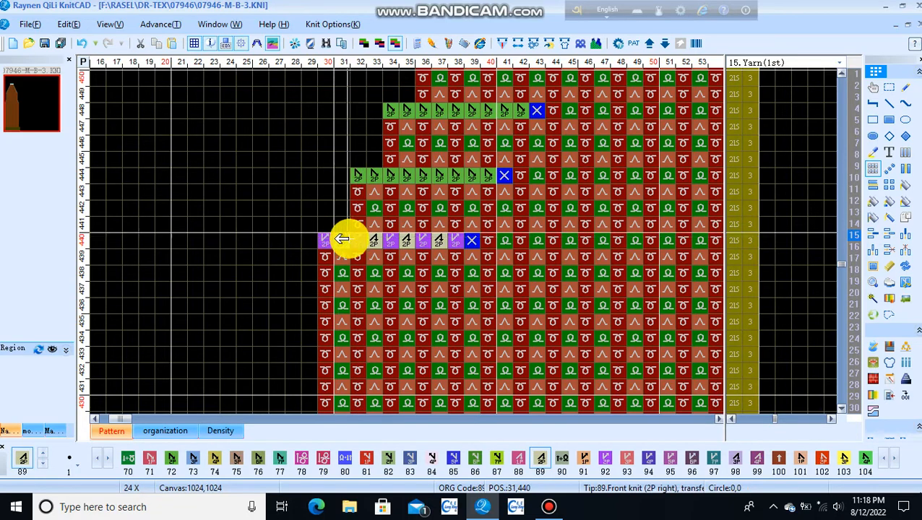
# Swap the first two cells of row 440 so code 89 comes before 92, and repeat that pair up to the blue cell
pyautogui.moveTo(344, 238); pyautogui.dragTo(357, 238)
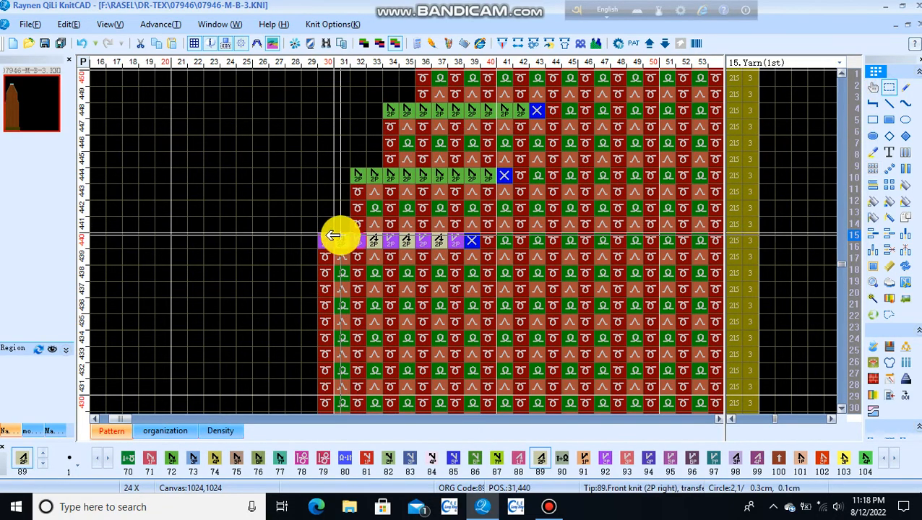
pyautogui.moveTo(352, 239); pyautogui.dragTo(337, 238)
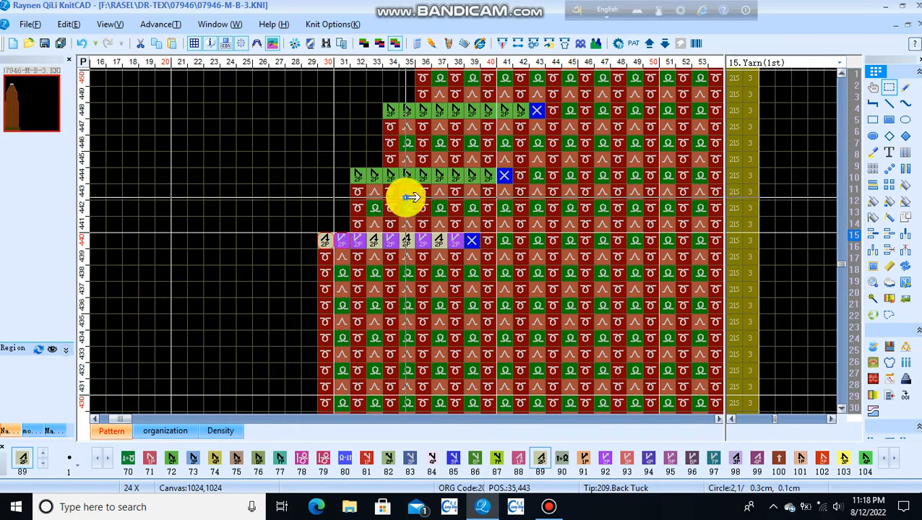
pyautogui.click(871, 170)
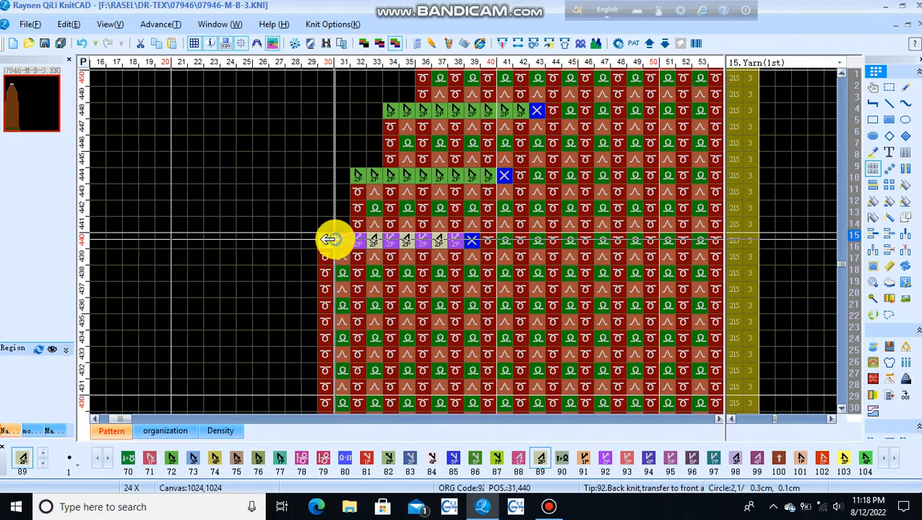
pyautogui.moveTo(329, 239); pyautogui.dragTo(463, 241)
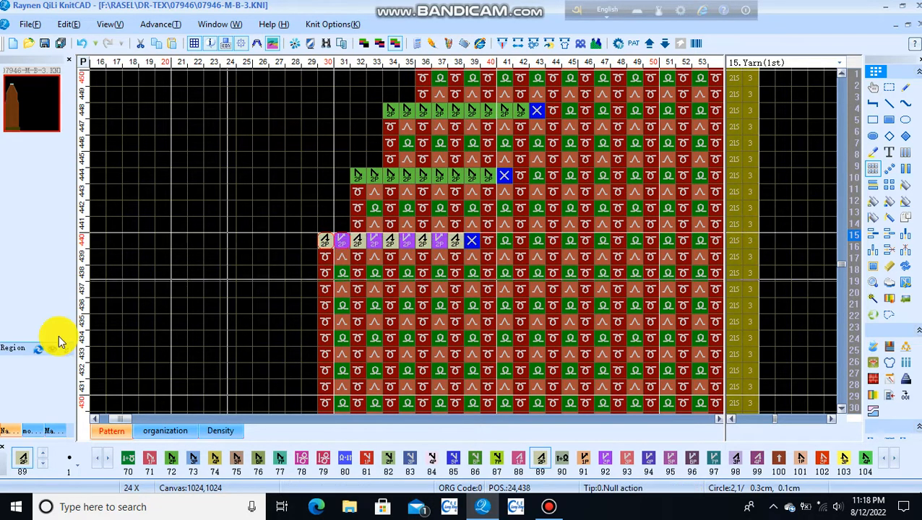
# Copy the alternating 89/92 band from row 440 onto the left decreases at rows 444 and 448 with Multiple copy
pyautogui.click(889, 171)
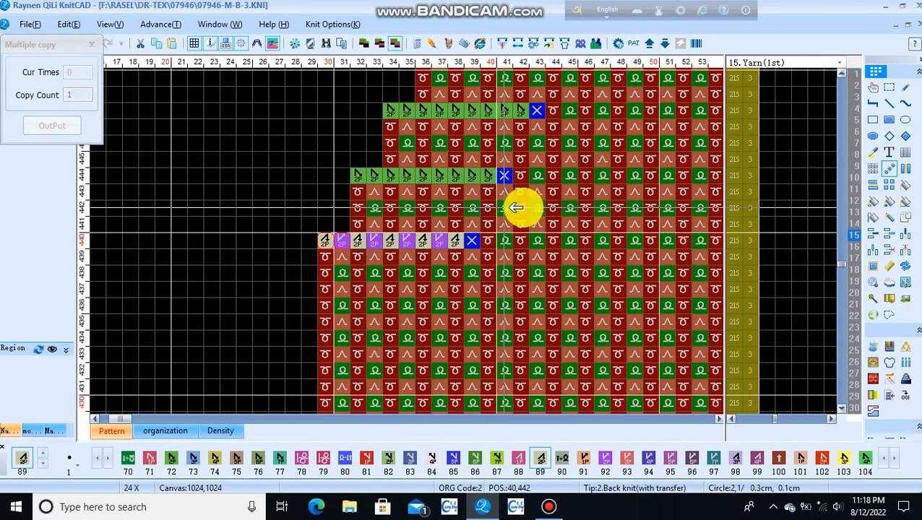
pyautogui.moveTo(471, 240); pyautogui.dragTo(308, 237)
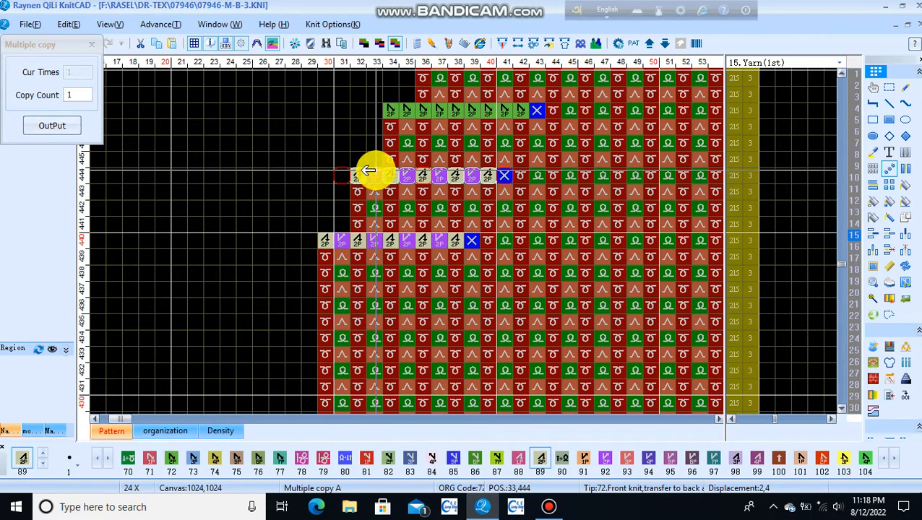
pyautogui.click(369, 172)
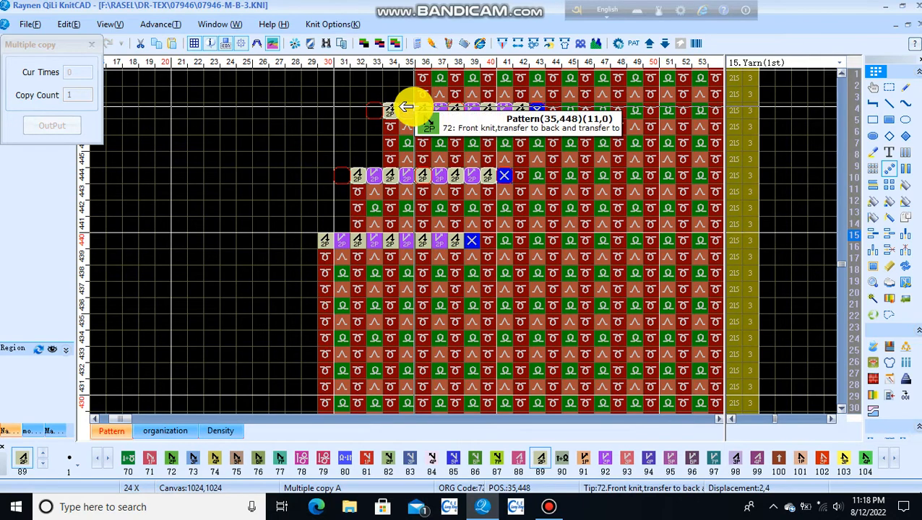
pyautogui.click(408, 107)
pyautogui.scroll(-1, 410, 109)
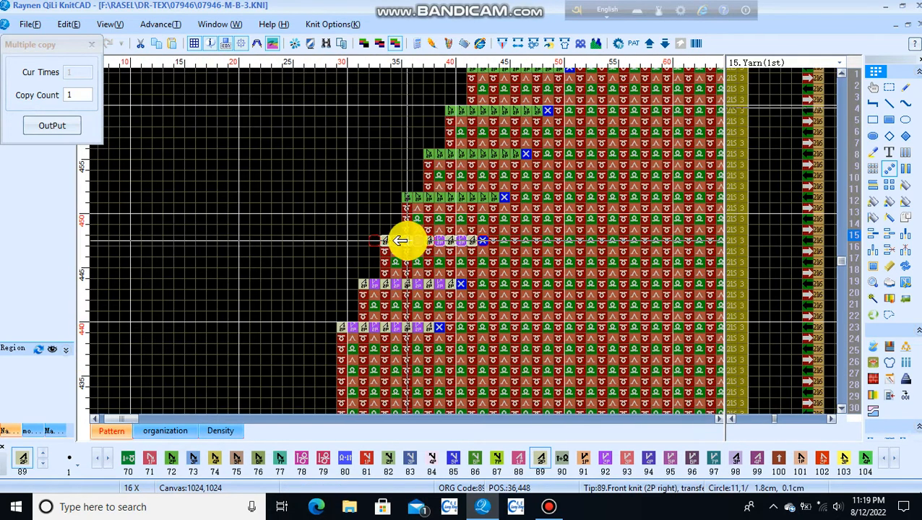
# Output repeated copies of the band, one at a time, onto every left decrease from row 452 to row 528
pyautogui.click(55, 126)
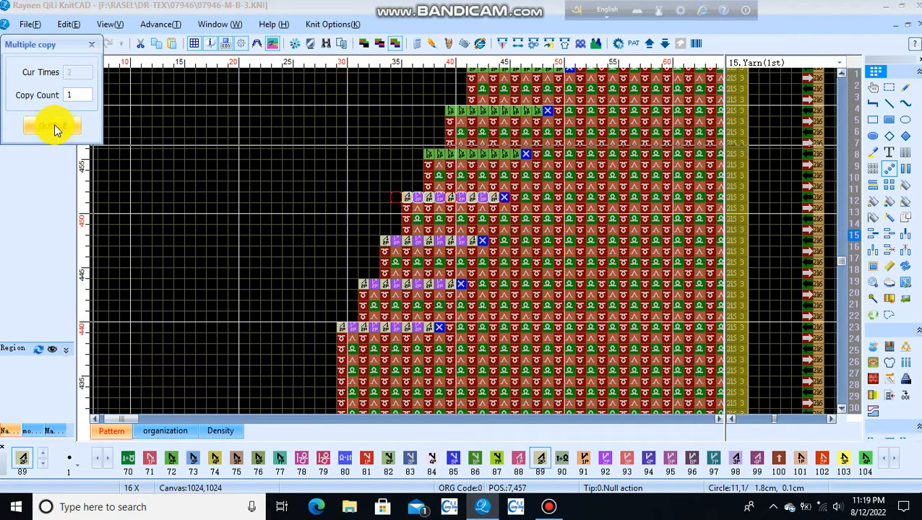
pyautogui.click(54, 125)
pyautogui.click(54, 126)
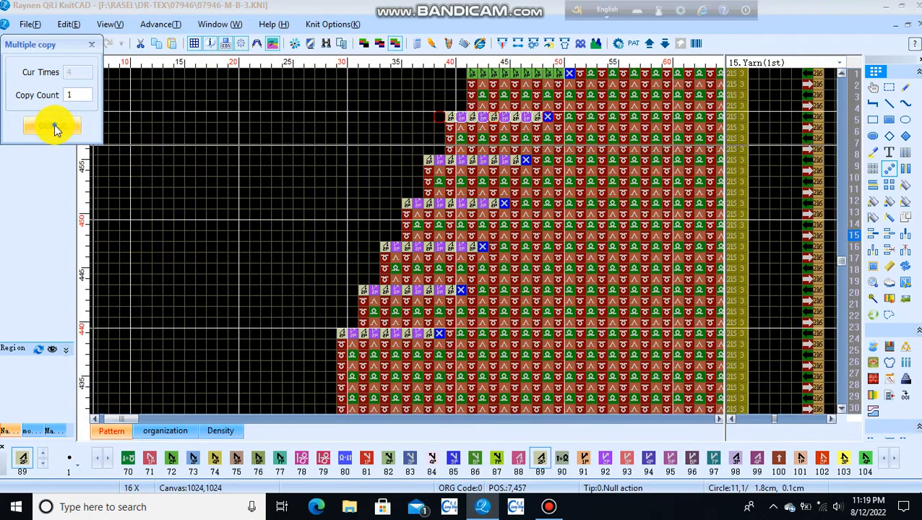
pyautogui.click(55, 126)
pyautogui.click(54, 126)
pyautogui.scroll(-3, 237, 241)
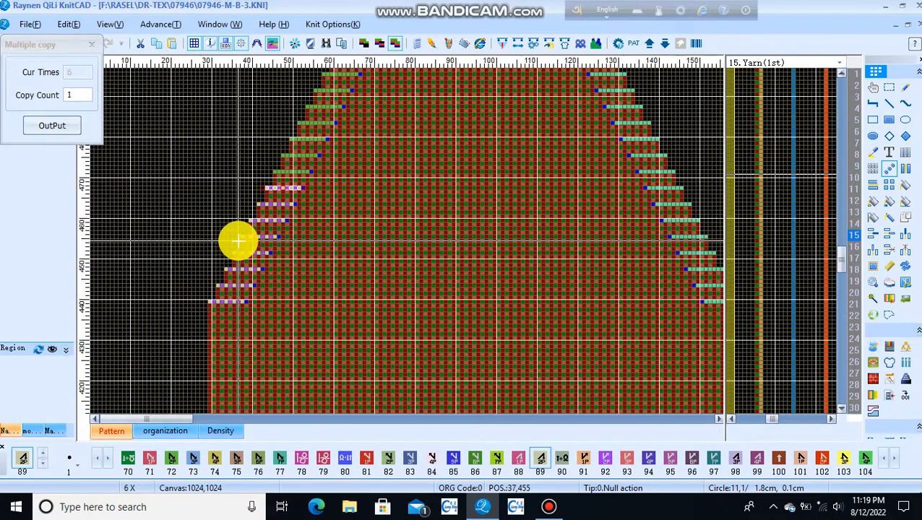
pyautogui.scroll(2, 115, 241)
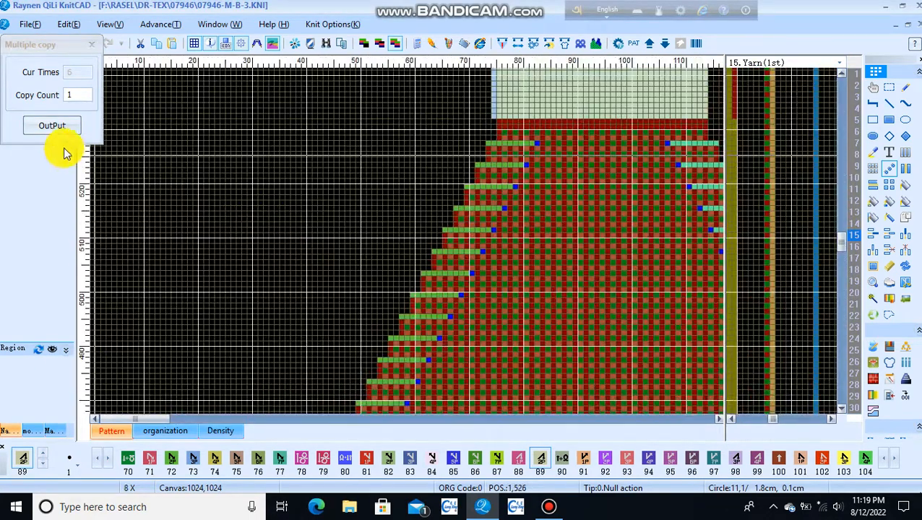
pyautogui.click(52, 127)
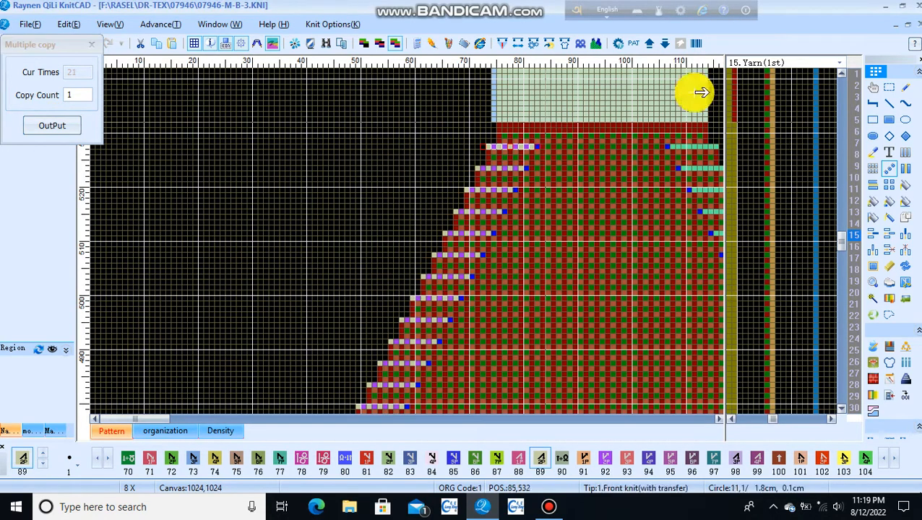
pyautogui.click(875, 168)
pyautogui.moveTo(324, 111); pyautogui.dragTo(384, 170)
pyautogui.scroll(2, 578, 161)
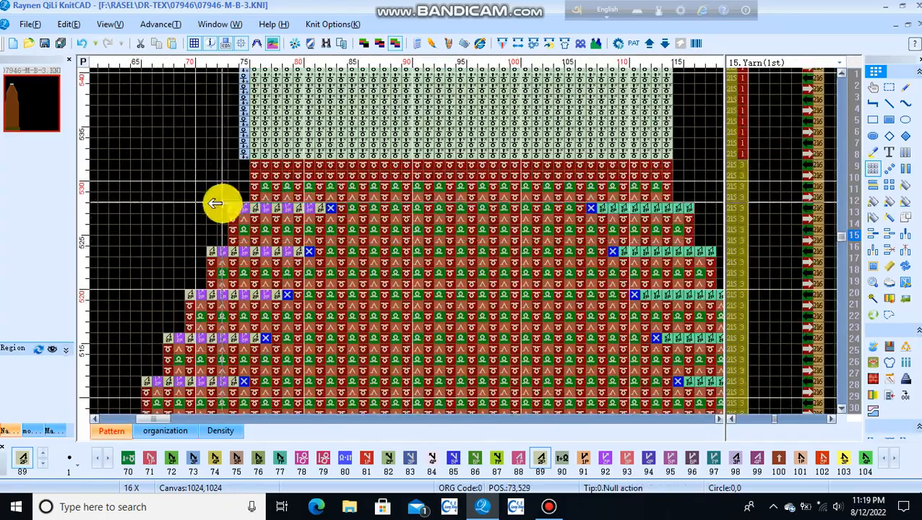
pyautogui.scroll(-3, 202, 237)
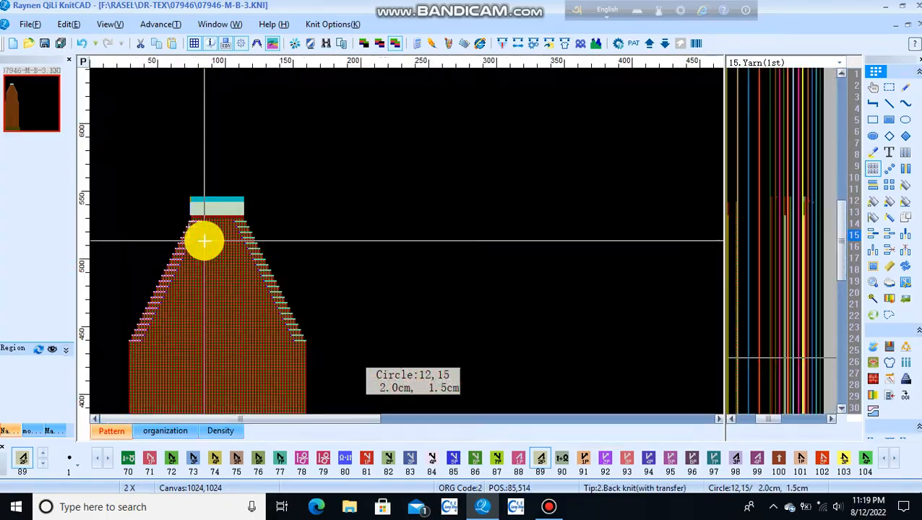
pyautogui.scroll(5, 355, 246)
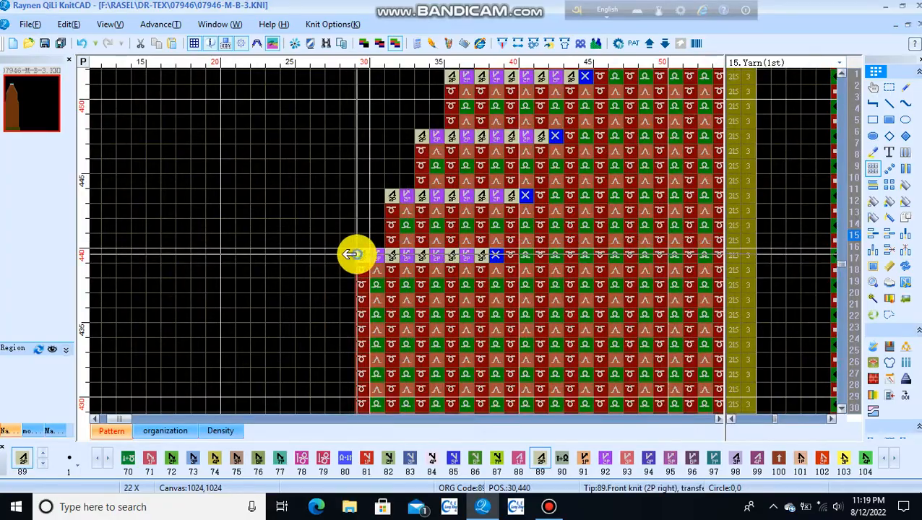
# Select the upper left narrowing block from row 440 up to the top decreases, 55 by 89 cells
pyautogui.moveTo(352, 254); pyautogui.dragTo(433, 268)
pyautogui.scroll(-4, 478, 203)
pyautogui.scroll(3, 142, 177)
pyautogui.scroll(2, 419, 256)
pyautogui.scroll(-4, 423, 275)
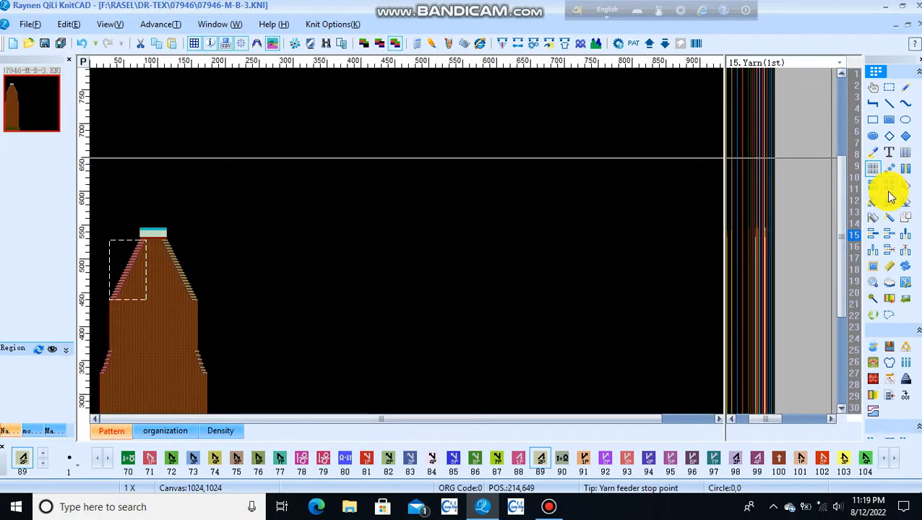
# Mirror-copy the selected block onto the upper right narrowing, aligning its lowest band with the code 72 band on row 440
pyautogui.click(906, 171)
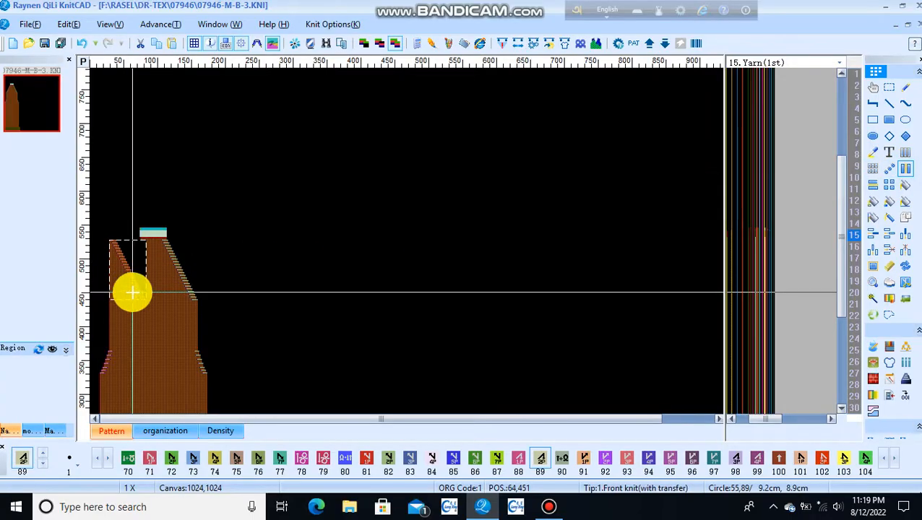
pyautogui.scroll(2, 133, 293)
pyautogui.scroll(2, 501, 313)
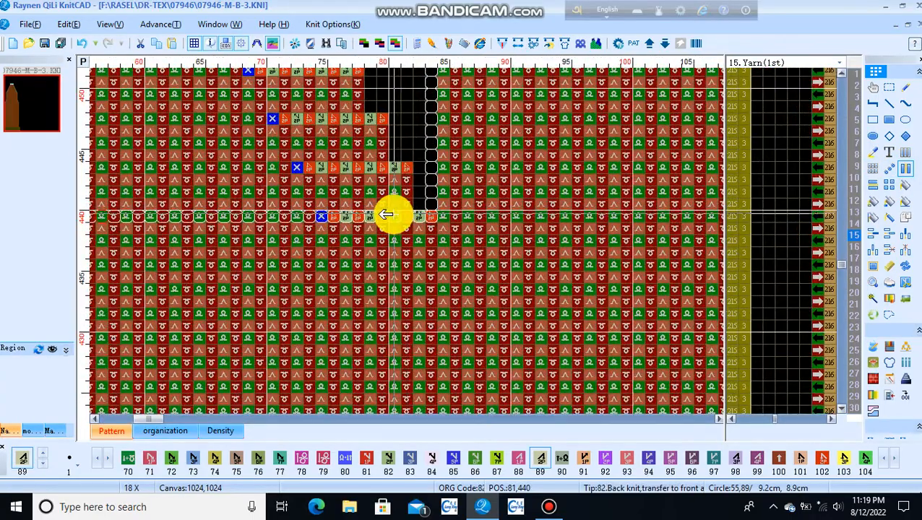
pyautogui.moveTo(393, 215); pyautogui.dragTo(416, 251)
pyautogui.scroll(-5, 585, 174)
pyautogui.scroll(-4, 352, 241)
pyautogui.scroll(4, 193, 238)
pyautogui.scroll(3, 414, 284)
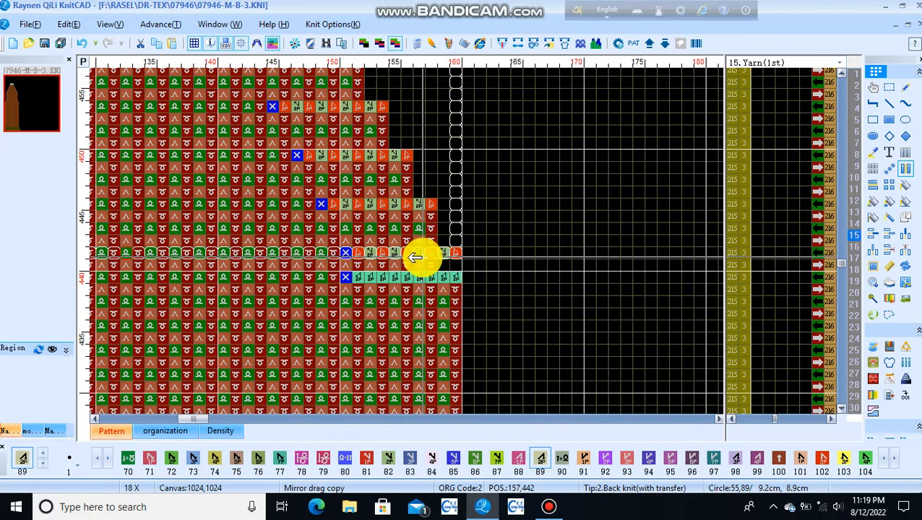
pyautogui.moveTo(415, 257); pyautogui.dragTo(429, 261)
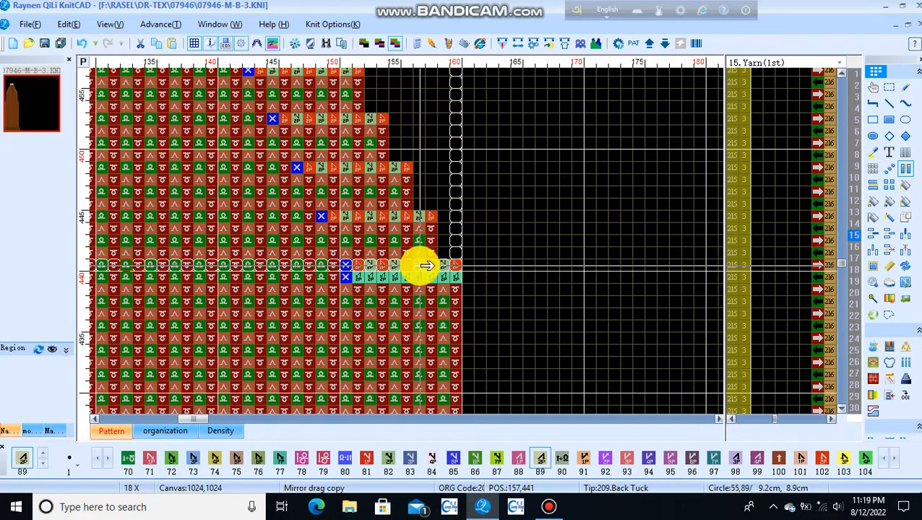
pyautogui.moveTo(426, 270); pyautogui.dragTo(412, 273)
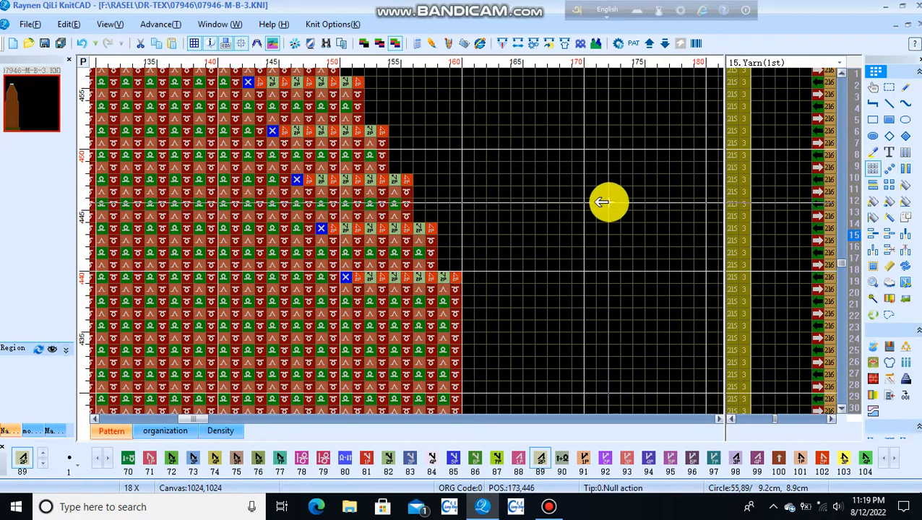
pyautogui.click(873, 169)
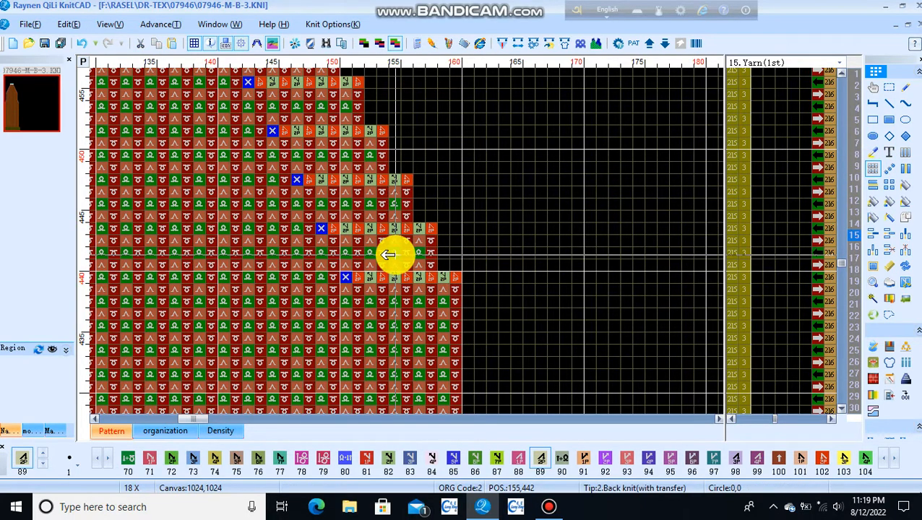
# Select the lower left narrowing block starting at row 332, 20 by 33 cells
pyautogui.scroll(-6, 388, 256)
pyautogui.scroll(5, 167, 186)
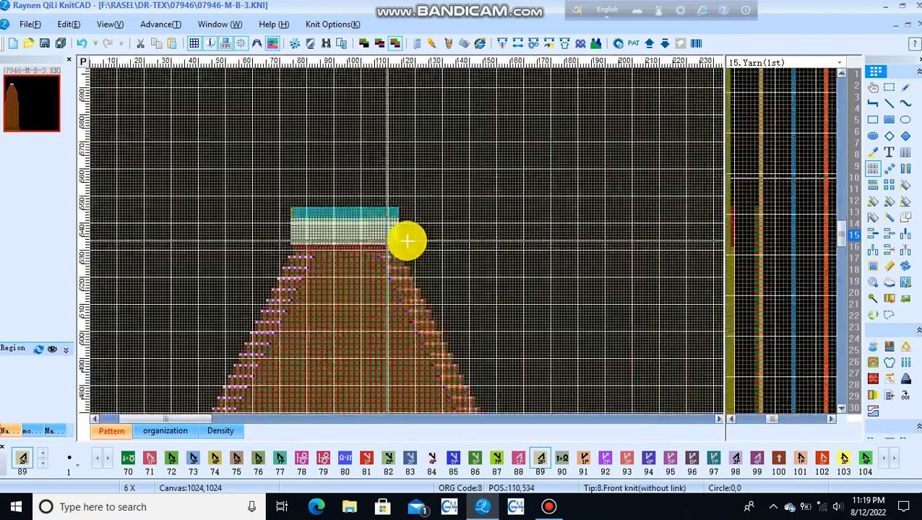
pyautogui.scroll(2, 413, 275)
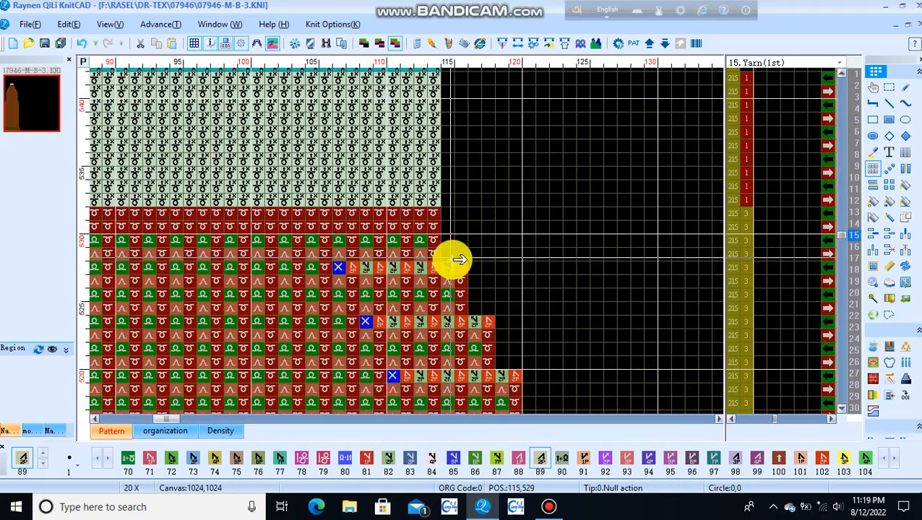
pyautogui.scroll(-6, 414, 252)
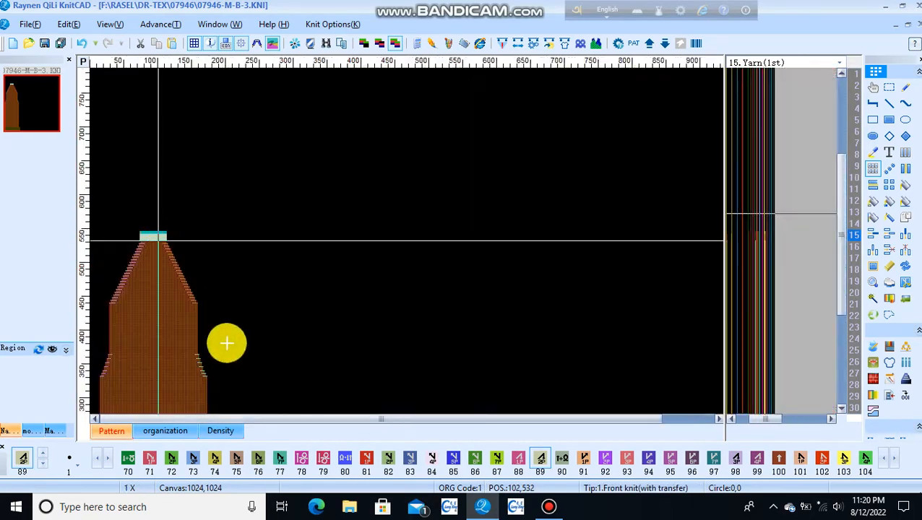
pyautogui.scroll(6, 125, 381)
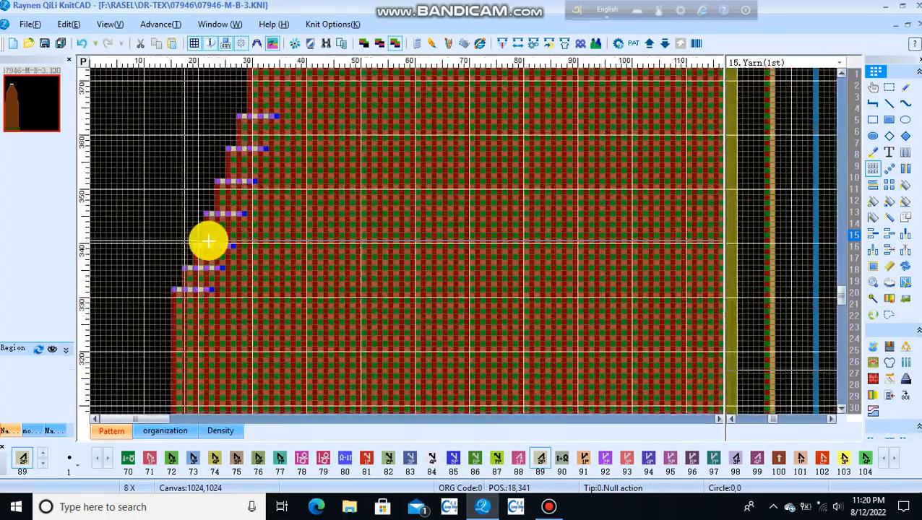
pyautogui.scroll(2, 398, 241)
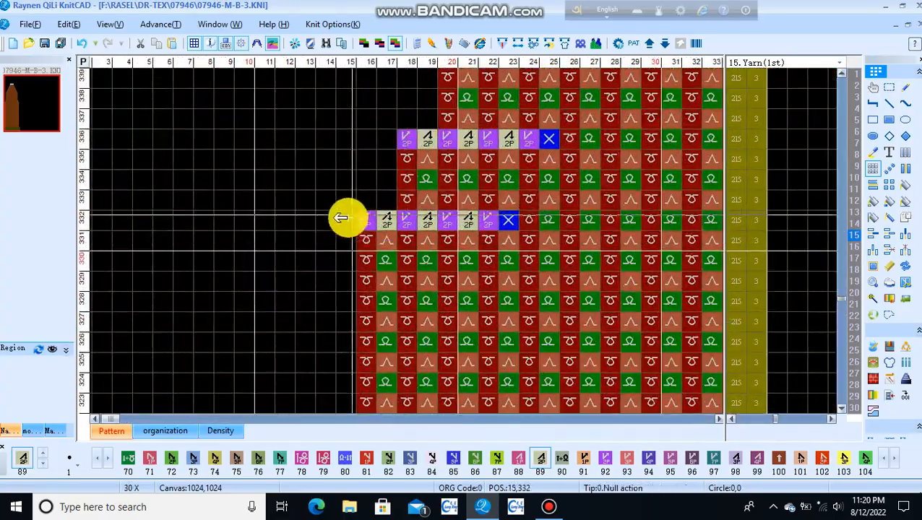
pyautogui.moveTo(354, 220); pyautogui.dragTo(426, 221)
pyautogui.scroll(-4, 263, 238)
pyautogui.scroll(3, 264, 241)
pyautogui.click(159, 292)
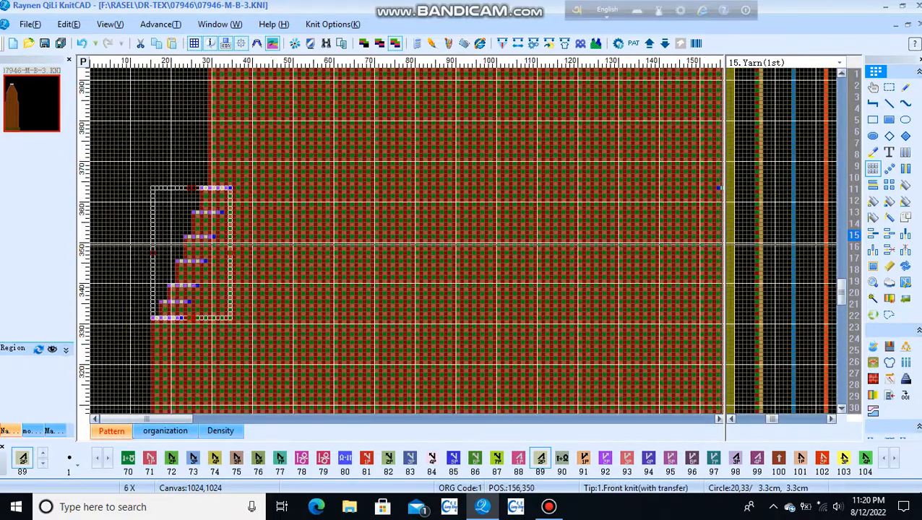
# Mirror-copy the lower block onto the right narrowing, aligning its lowest band with the decrease on row 332
pyautogui.click(908, 171)
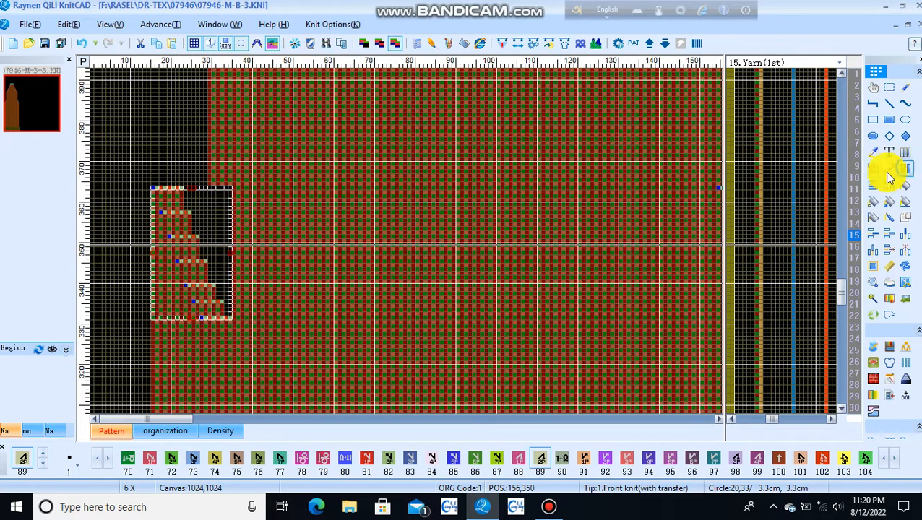
pyautogui.click(209, 313)
pyautogui.scroll(-4, 510, 256)
pyautogui.scroll(5, 206, 241)
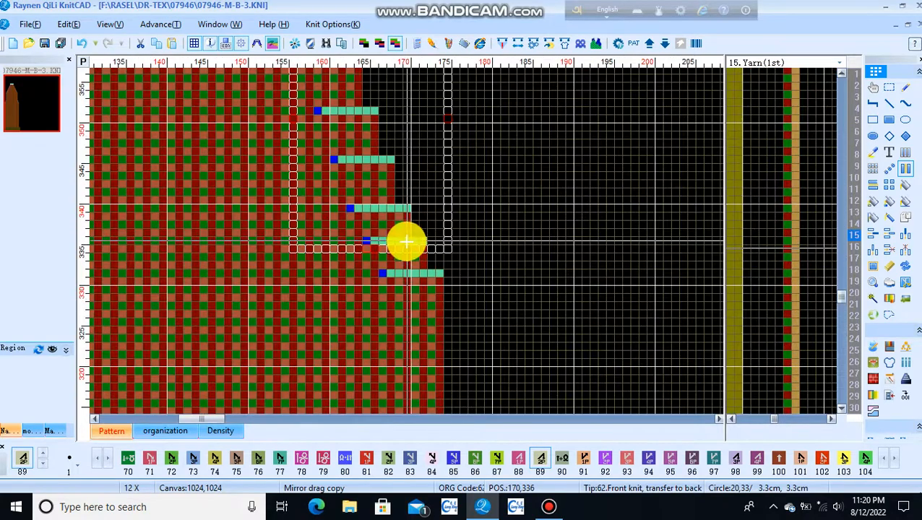
pyautogui.scroll(2, 407, 241)
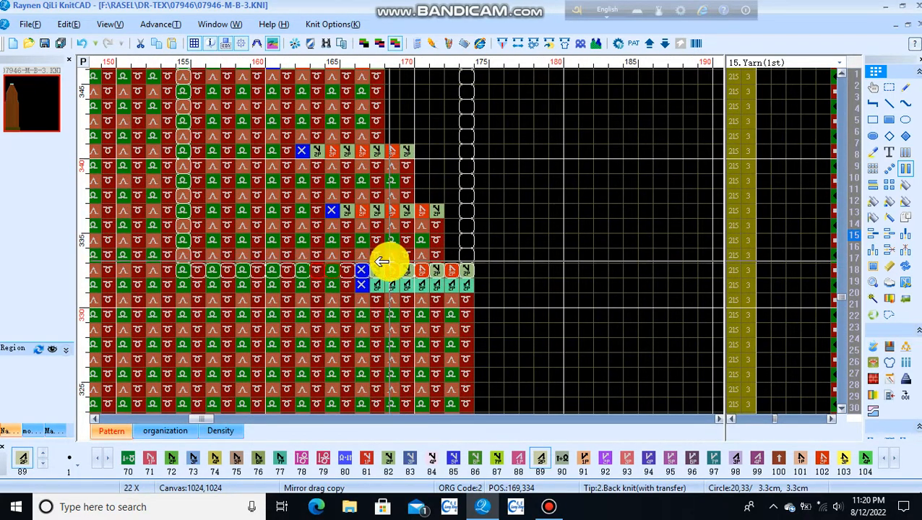
pyautogui.scroll(-2, 396, 265)
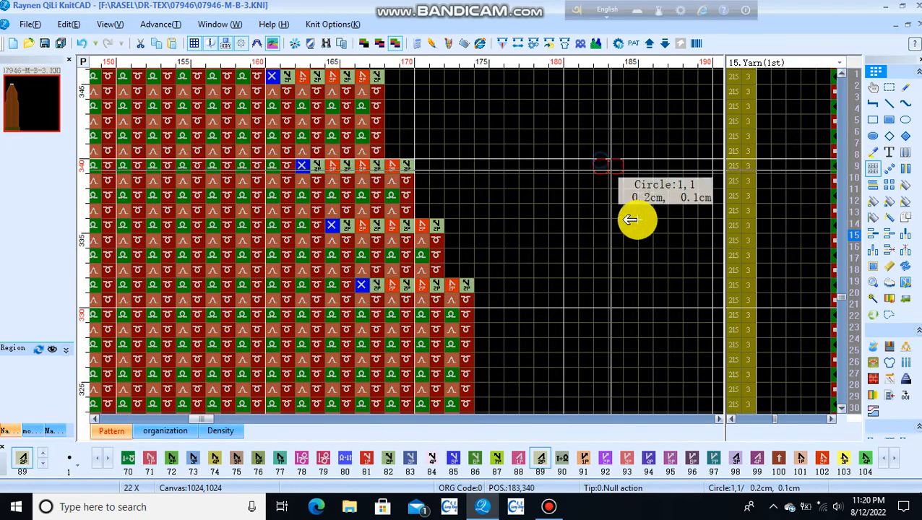
# Compile the 07946-M-B-3 pattern and open its expanded 07946-M-B-3_DE chart
pyautogui.scroll(-3, 400, 241)
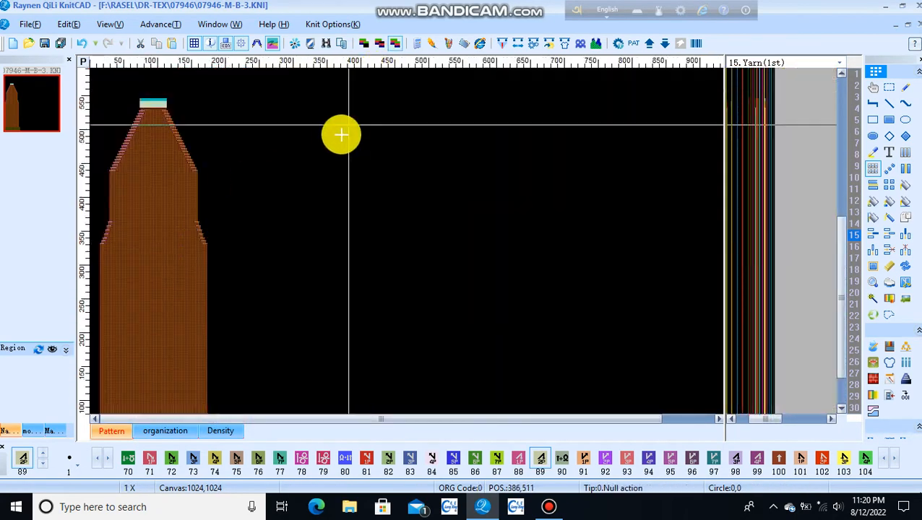
pyautogui.press('F9')
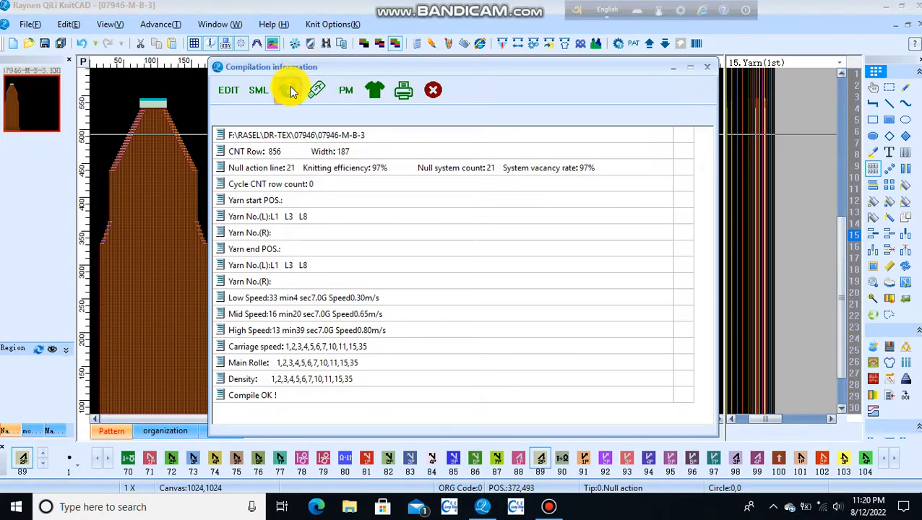
pyautogui.click(290, 86)
# Examine the lower rows of the 07946-M-B-3_DE chart, and close it without saving
pyautogui.scroll(2, 408, 240)
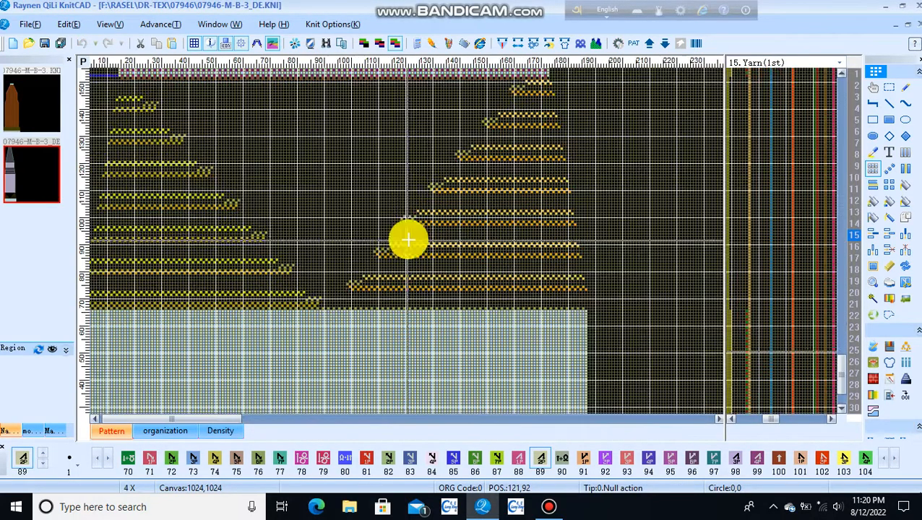
pyautogui.scroll(4, 408, 239)
pyautogui.scroll(-6, 408, 240)
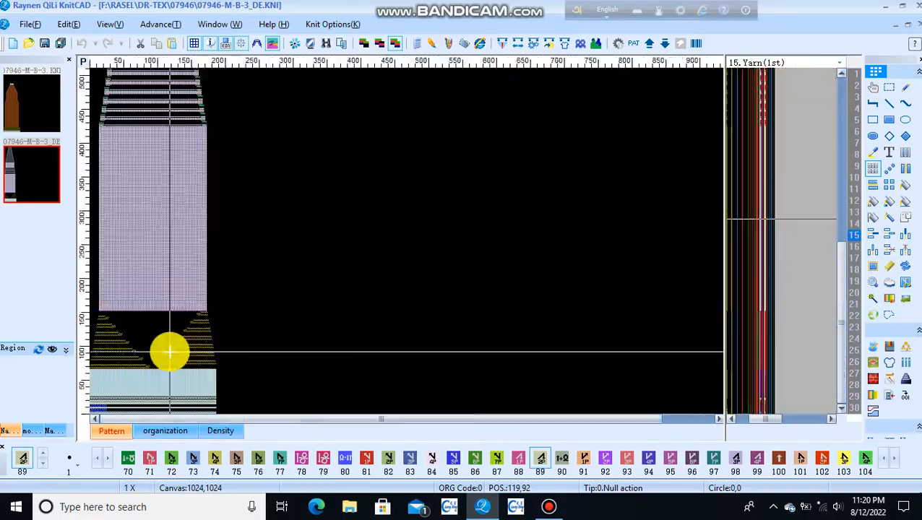
pyautogui.scroll(6, 187, 318)
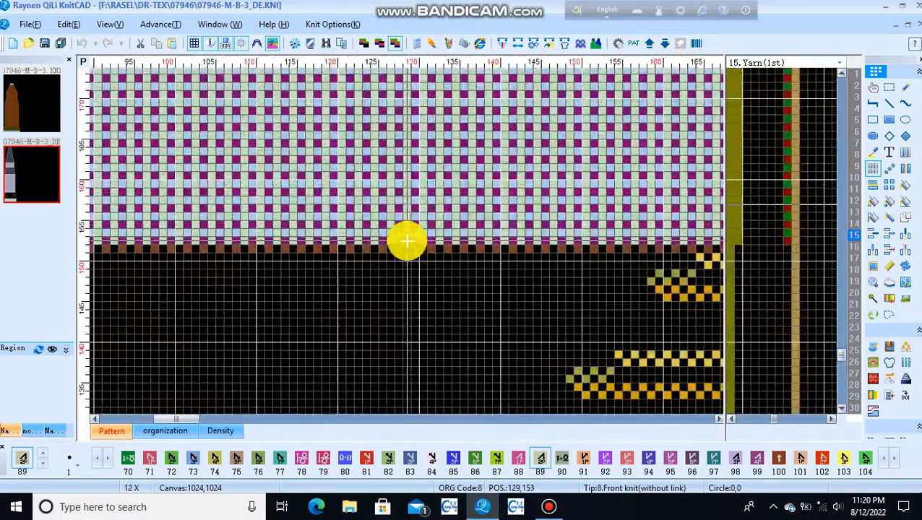
pyautogui.scroll(-5, 408, 240)
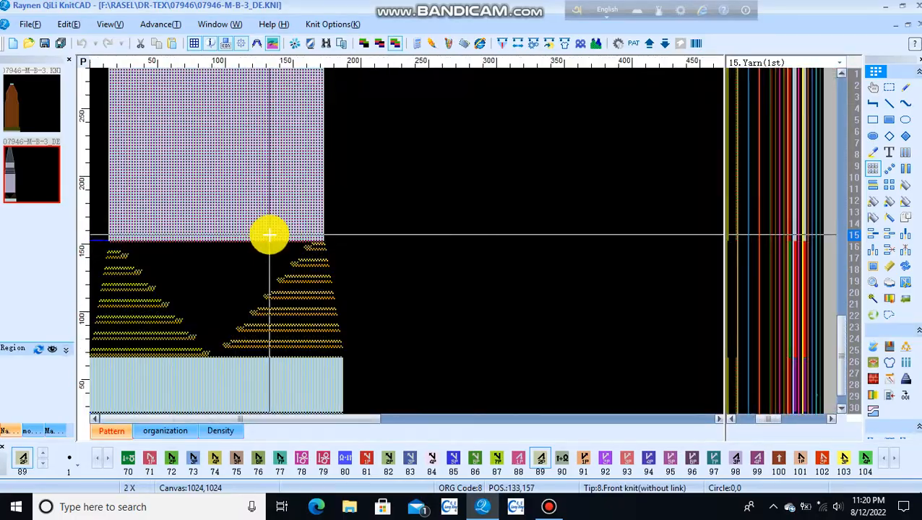
pyautogui.scroll(-1, 269, 234)
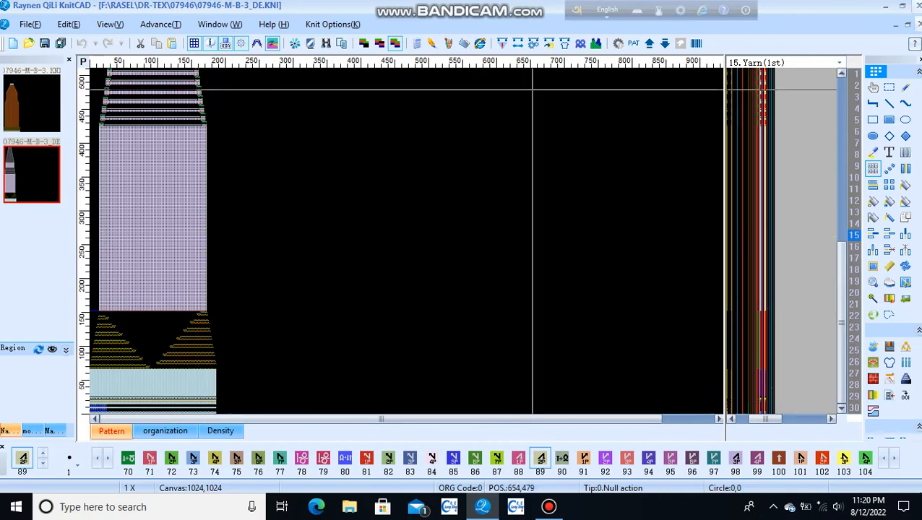
pyautogui.click(916, 24)
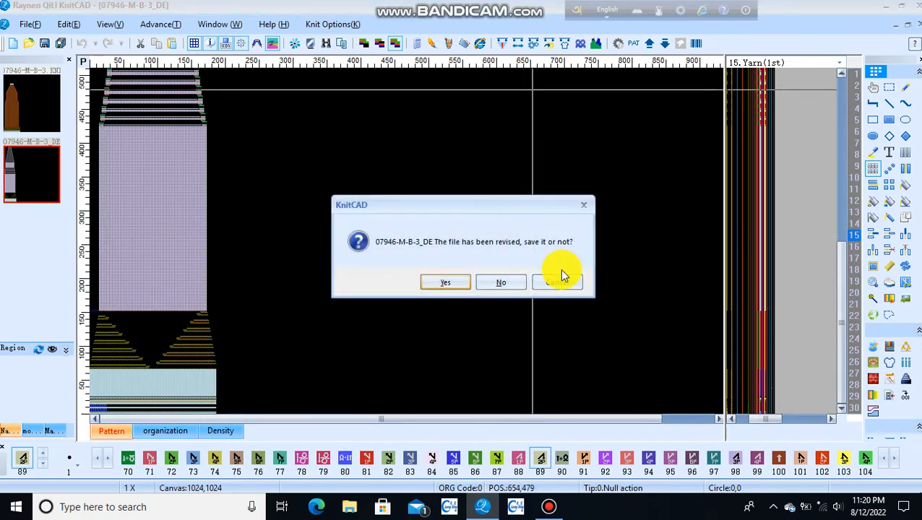
pyautogui.click(509, 283)
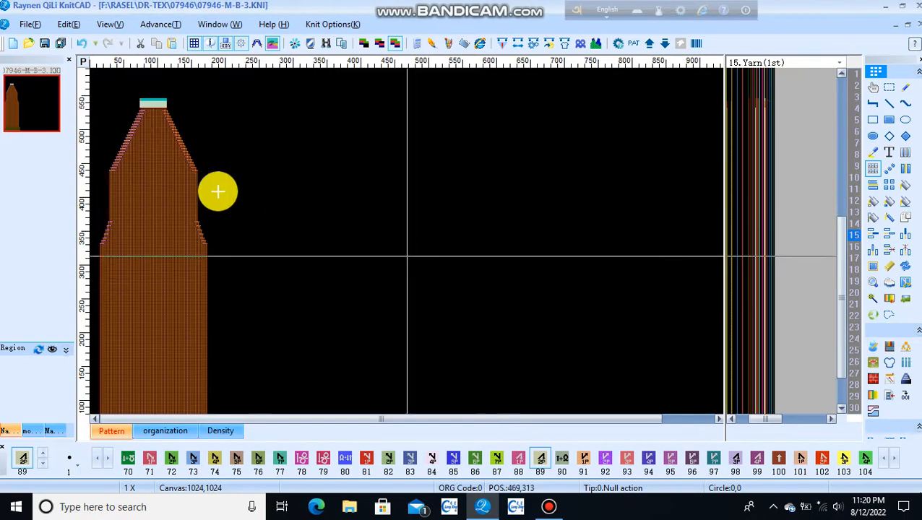
# Open a simulation preview of the lower left narrowing area, selecting about 42 by 64 cells
pyautogui.scroll(1, 117, 212)
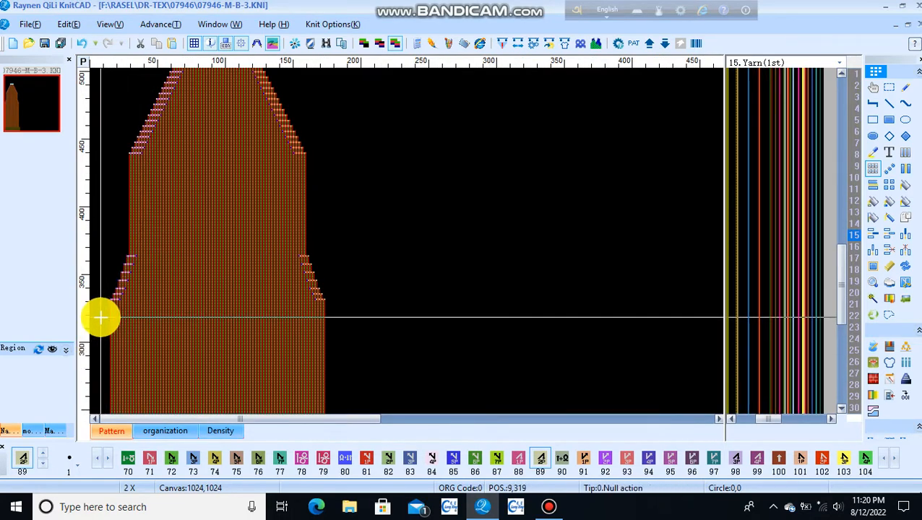
pyautogui.moveTo(100, 316); pyautogui.dragTo(156, 230)
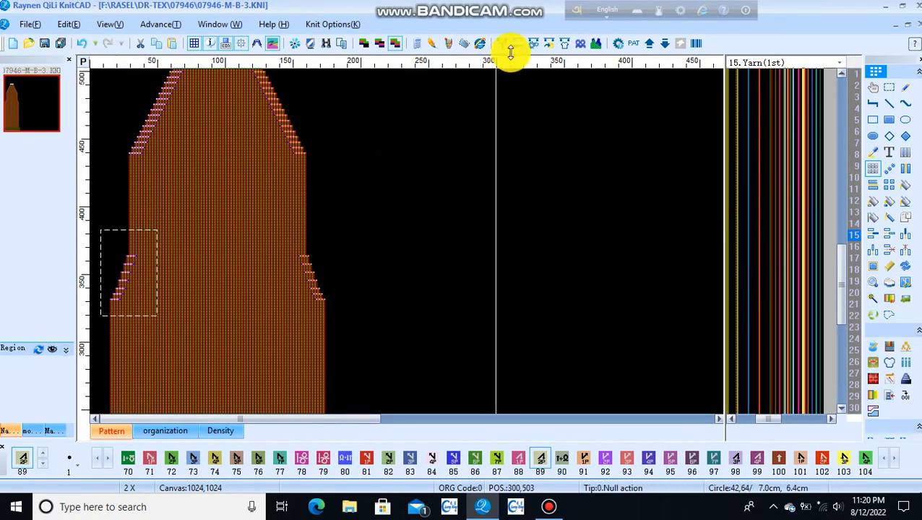
pyautogui.click(598, 45)
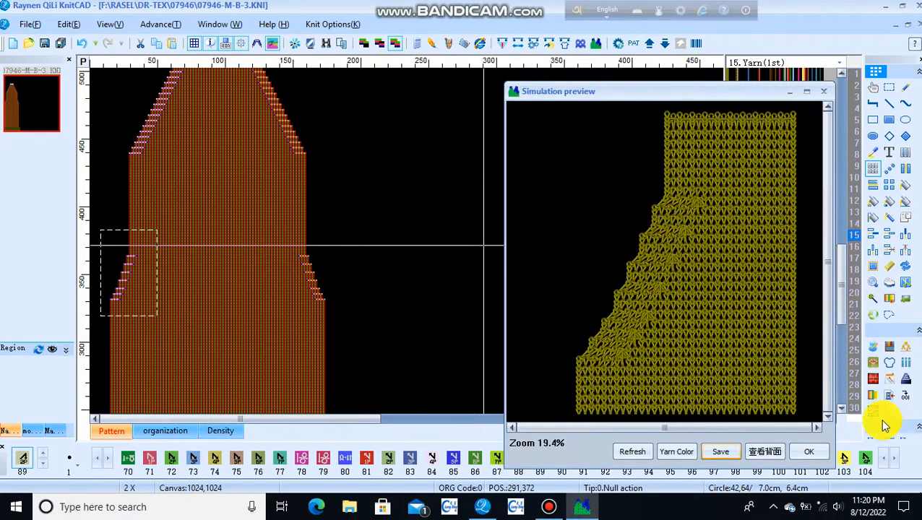
# Examine the simulated stitches along the narrowing edge at several magnifications, and minimise the preview
pyautogui.scroll(3, 710, 282)
pyautogui.scroll(-2, 587, 247)
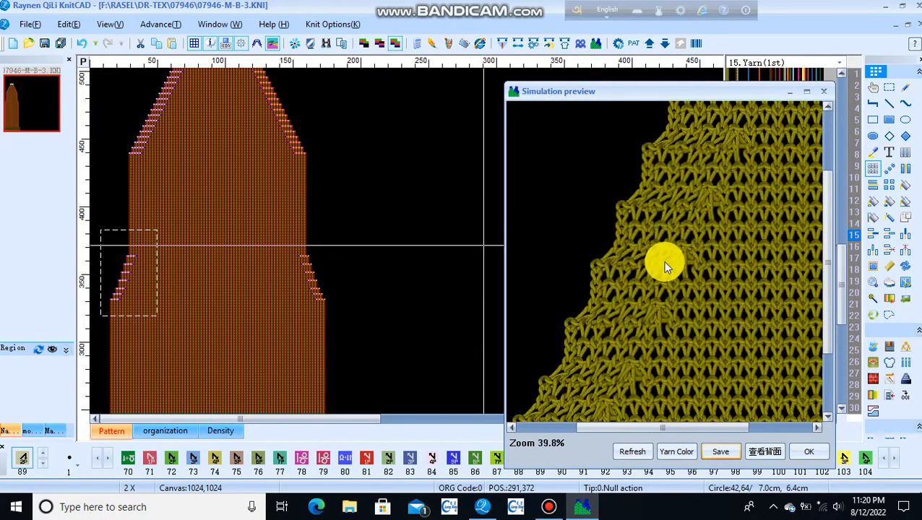
pyautogui.scroll(3, 654, 289)
pyautogui.scroll(-2, 663, 261)
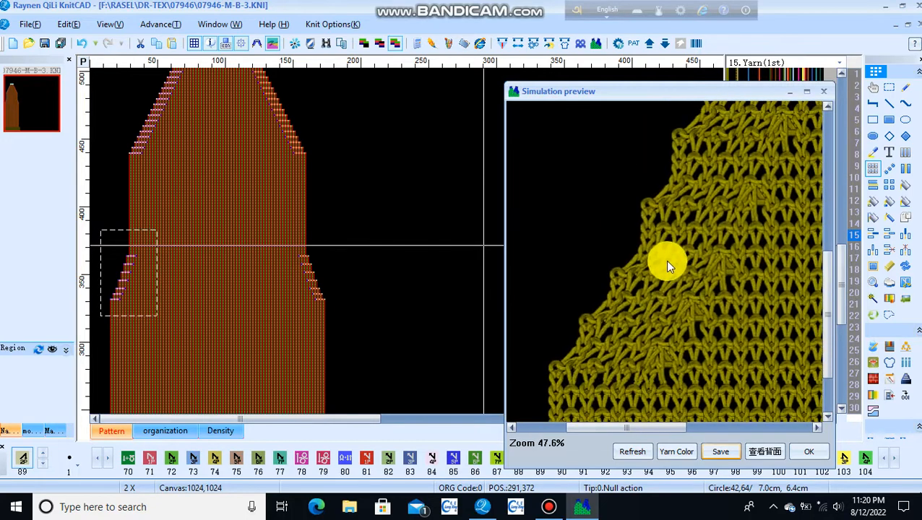
pyautogui.scroll(-1, 663, 261)
pyautogui.scroll(2, 663, 264)
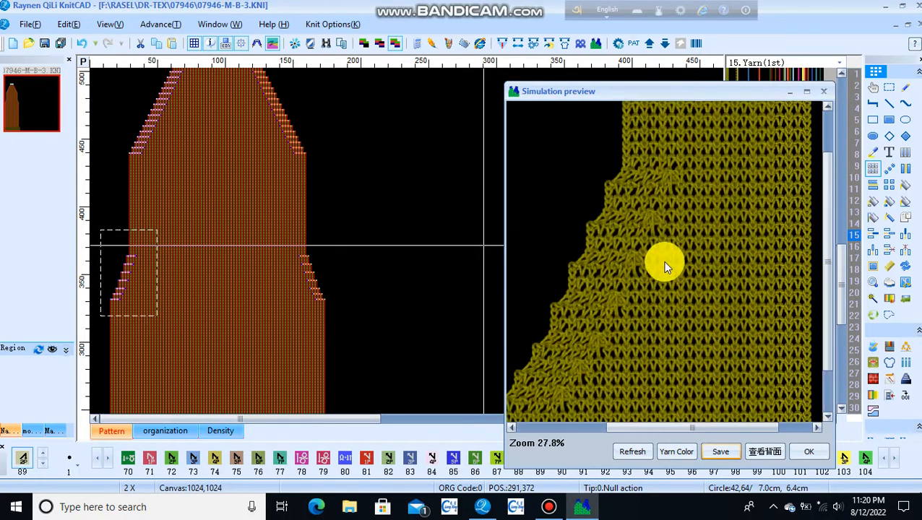
pyautogui.scroll(-2, 640, 271)
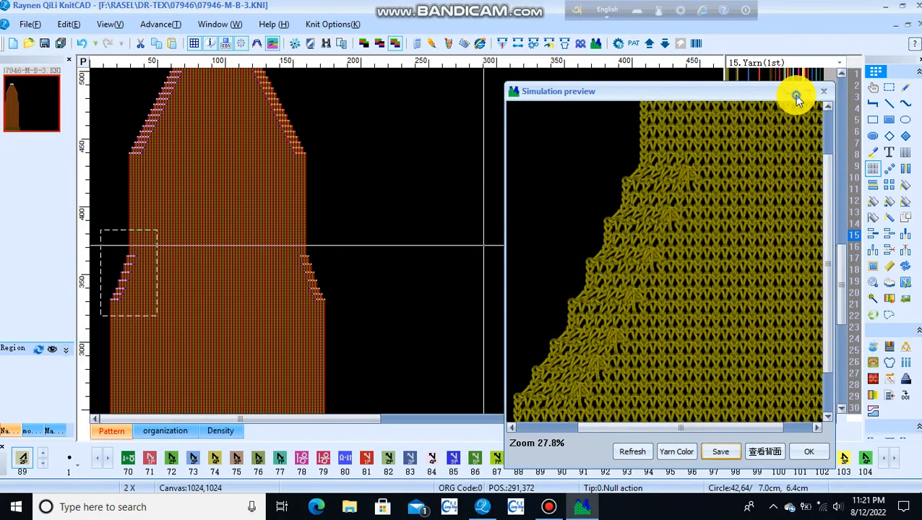
pyautogui.click(797, 95)
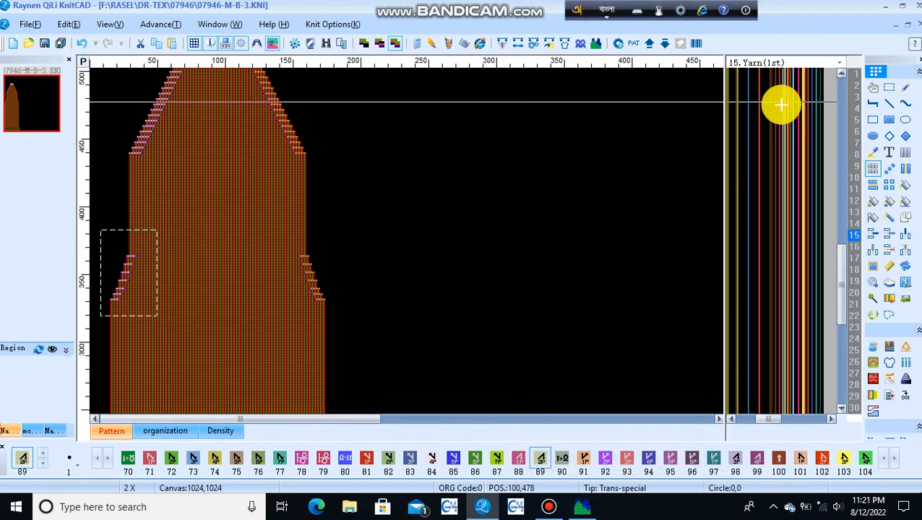
pyautogui.click(548, 511)
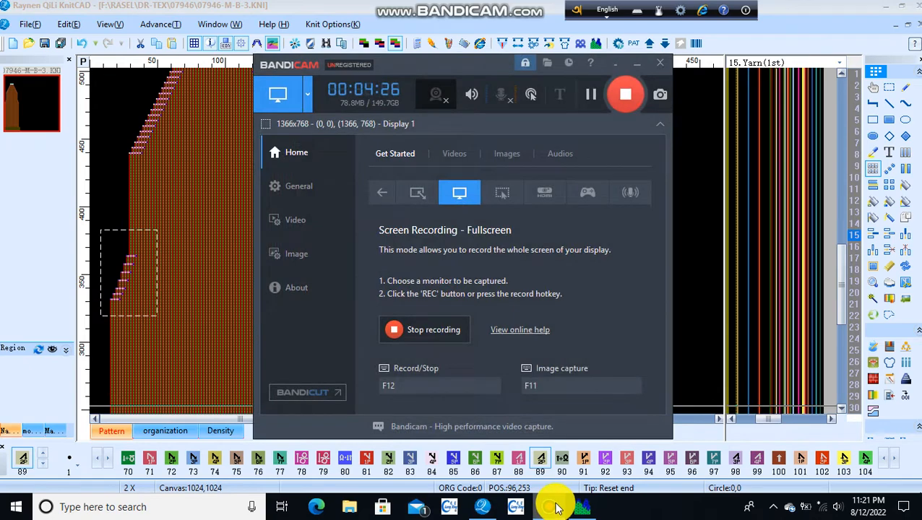